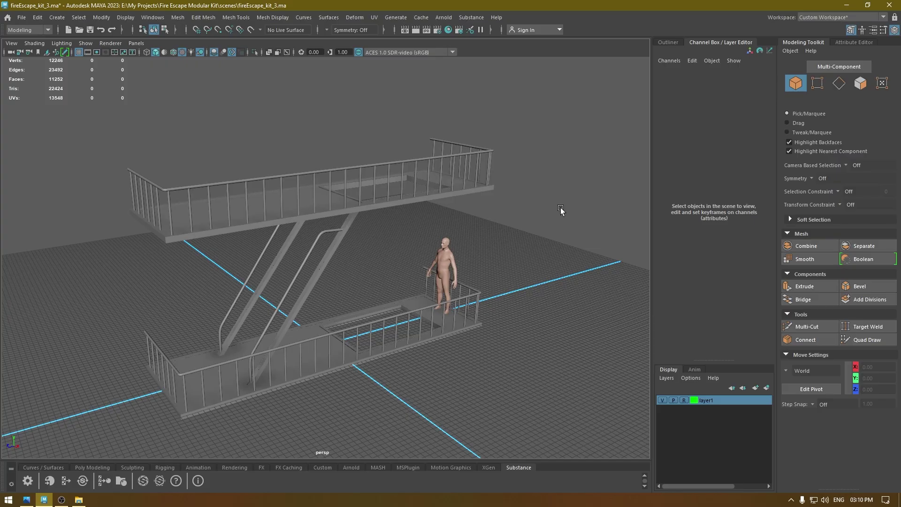
Create a polygon cube and place it above the lower platform between the stair stringers, at about Y 51.6 and Z 141.8
mouse_move(210, 216)
left_mouse_down("alt")
mouse_move(300, 244)
mouse_move(428, 238)
mouse_move(477, 247)
mouse_move(362, 194)
mouse_move(346, 238)
mouse_move(396, 238)
mouse_move(434, 215)
mouse_move(393, 229)
mouse_move(354, 199)
mouse_move(379, 270)
mouse_move(379, 230)
mouse_move(358, 232)
mouse_move(429, 225)
mouse_move(307, 210)
mouse_move(418, 239)
mouse_move(295, 245)
mouse_move(195, 361)
mouse_move(212, 227)
left_mouse_up("alt")
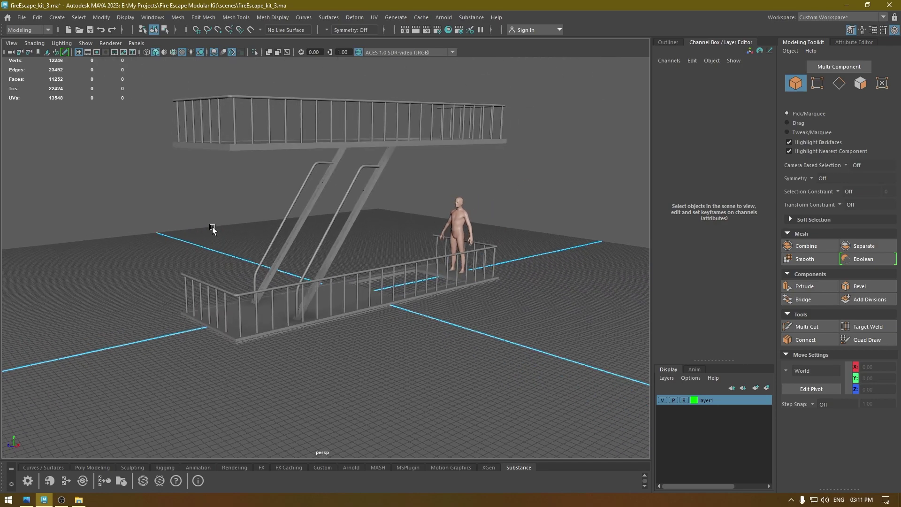
left_click_drag(427, 365, 471, 355, "alt")
right_click_drag(499, 257, 497, 281, "shift")
left_click_drag(451, 287, 484, 294, "alt")
left_click_drag(341, 289, 328, 336)
left_click_drag(327, 275, 326, 253)
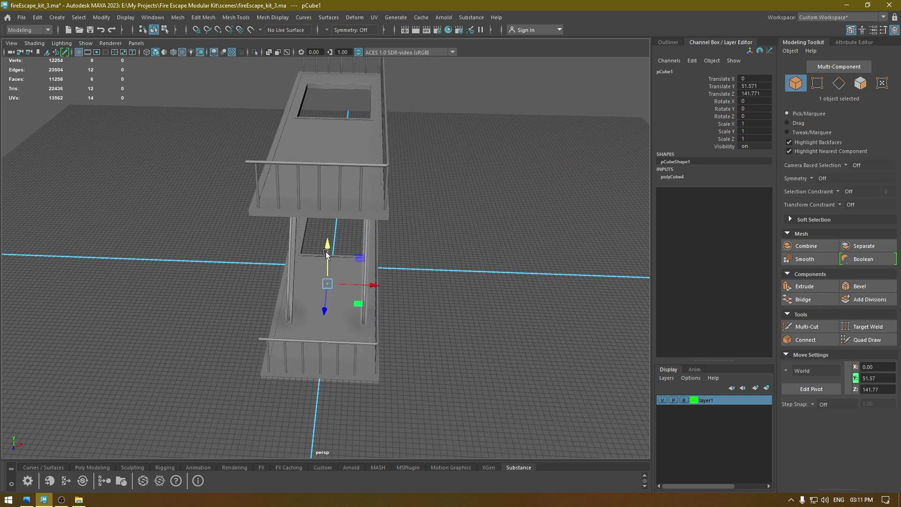
Shape the cube into a slab with width 100, height about 7.4 and depth about 47.7
left_click_drag(404, 222, 436, 161, "alt")
key("t")
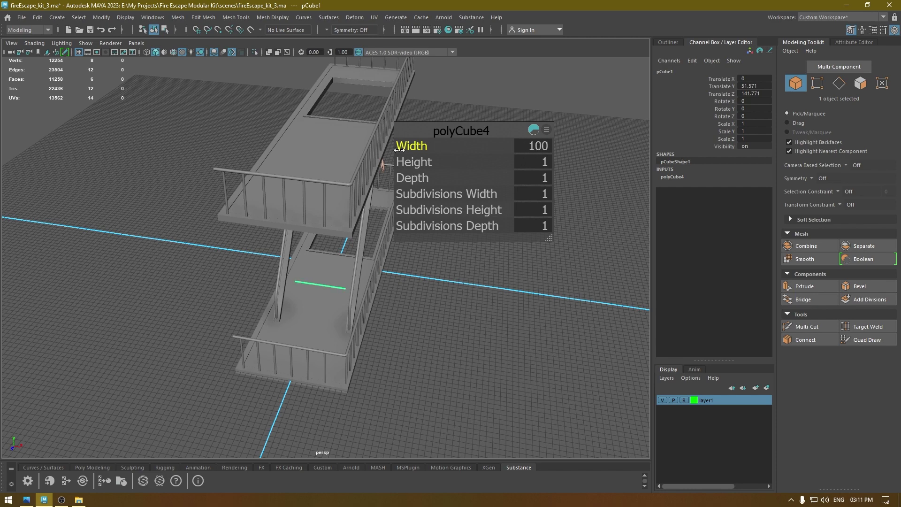
left_click_drag(429, 170, 641, 150)
In the side view, move the slab to the foot of the stringer, at about Y 31.6 and Z 188.5
key("w")
left_click_drag(501, 233, 349, 254, "alt")
key("space")
scroll(338, 225, "up", 2)
key("space")
left_click_drag(325, 191, 378, 194)
scroll(385, 306, "up", 3)
middle_click_drag(421, 330, 398, 293, "alt")
scroll(387, 290, "up", 2)
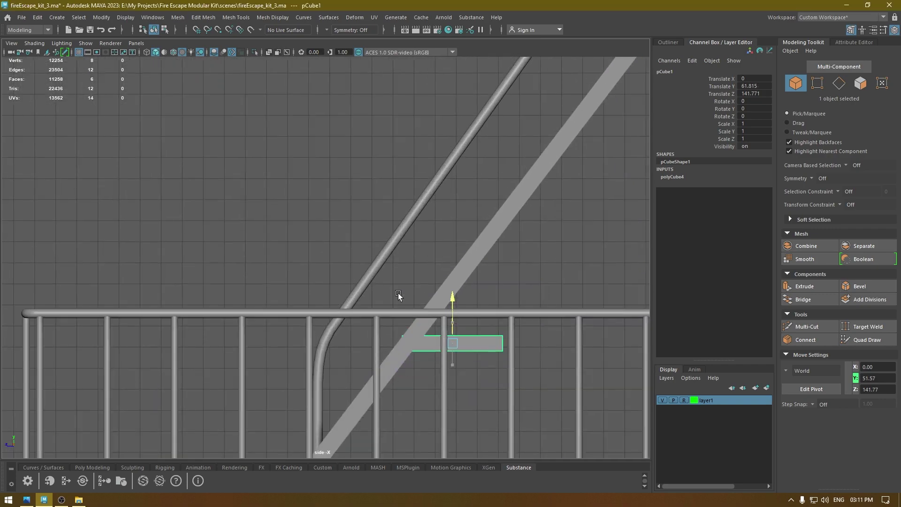
left_click_drag(415, 343, 326, 350)
middle_click_drag(425, 359, 490, 211, "alt")
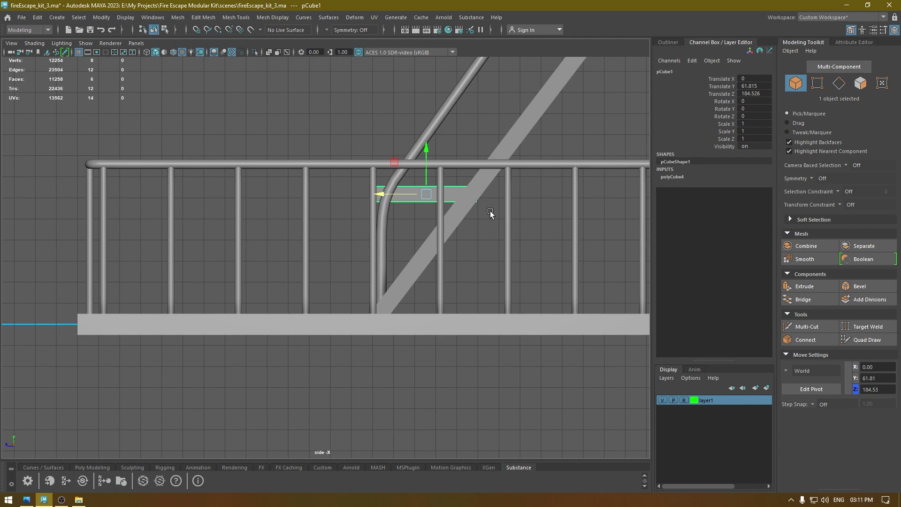
scroll(486, 206, "up", 2)
left_click_drag(457, 169, 435, 259)
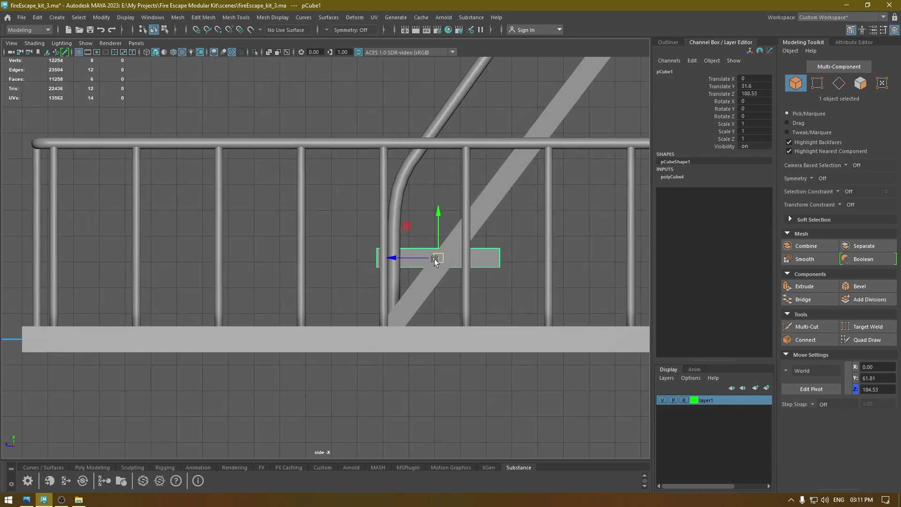
Set the slab's depth to 35 and its height to 7
key("t")
key("space")
left_click_drag(327, 111, 325, 90)
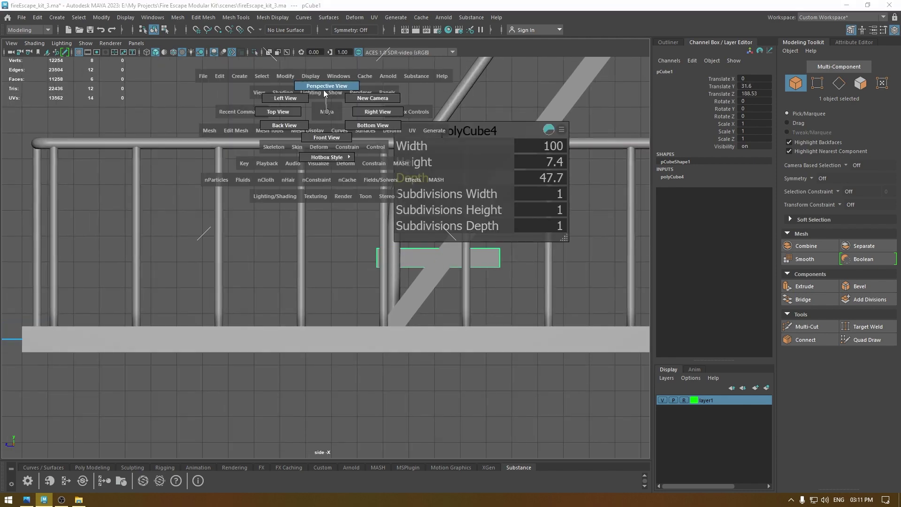
left_click_drag(353, 231, 357, 206, "alt")
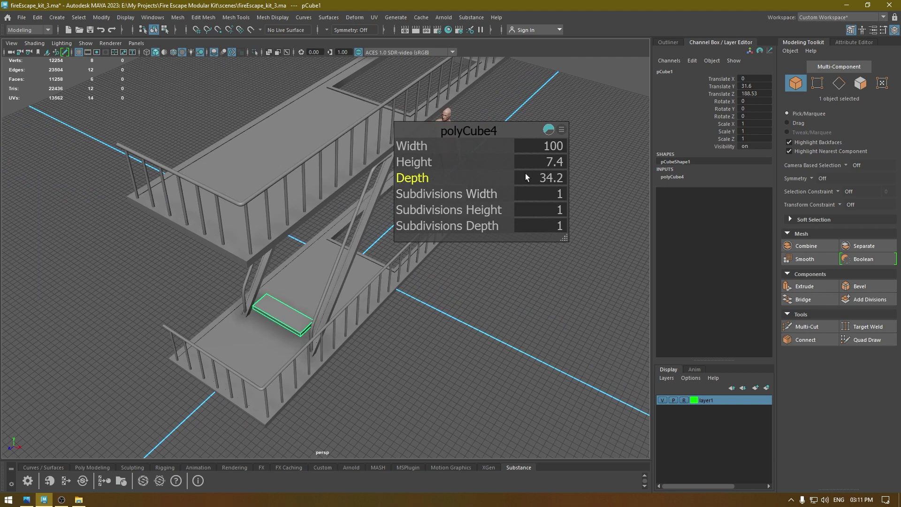
type("35")
key("Return")
left_click_drag(380, 338, 450, 263, "alt")
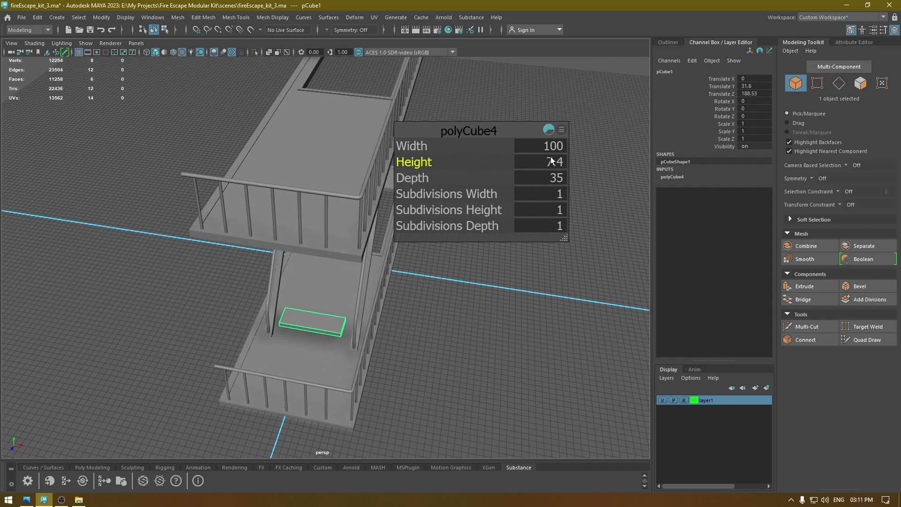
type("7")
key("Return")
In the front view, widen the tread along X and shift it slightly in X to sit evenly between the stringers
left_click_drag(464, 300, 486, 323, "alt")
middle_click_drag(486, 323, 518, 239, "alt")
right_click_drag(517, 240, 564, 264, "alt")
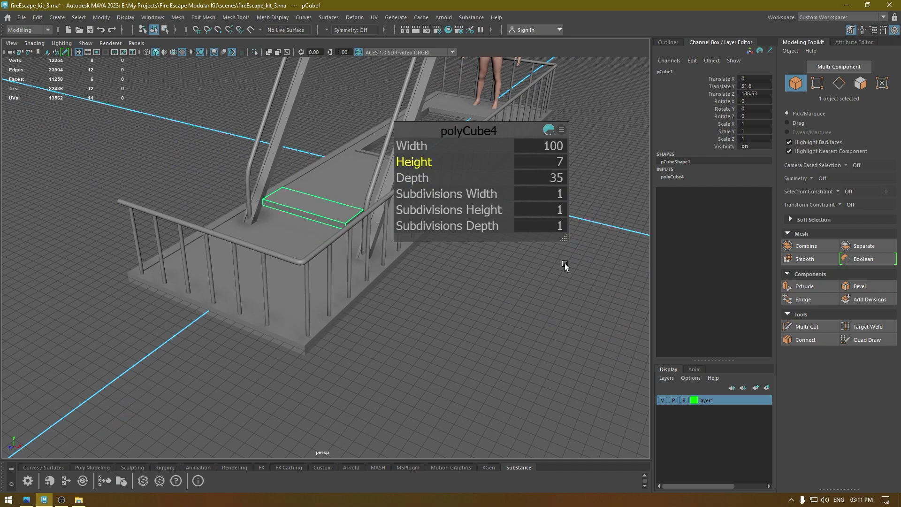
left_click_drag(564, 264, 594, 310, "alt")
key("w")
left_click_drag(507, 211, 555, 258, "alt")
key("space")
right_click_drag(537, 193, 497, 237, "alt")
middle_click_drag(497, 238, 584, 200, "alt")
key("r")
middle_click_drag(330, 252, 350, 252, "alt")
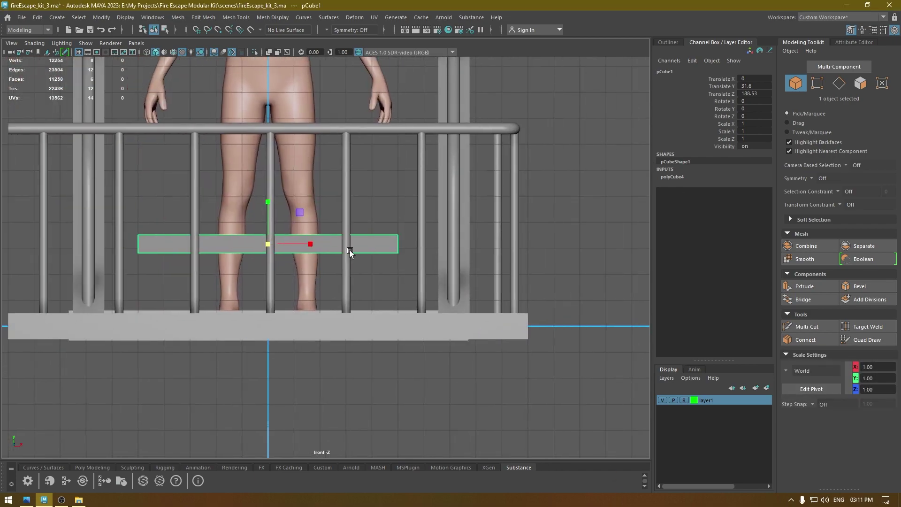
left_click_drag(308, 244, 322, 245)
key("w")
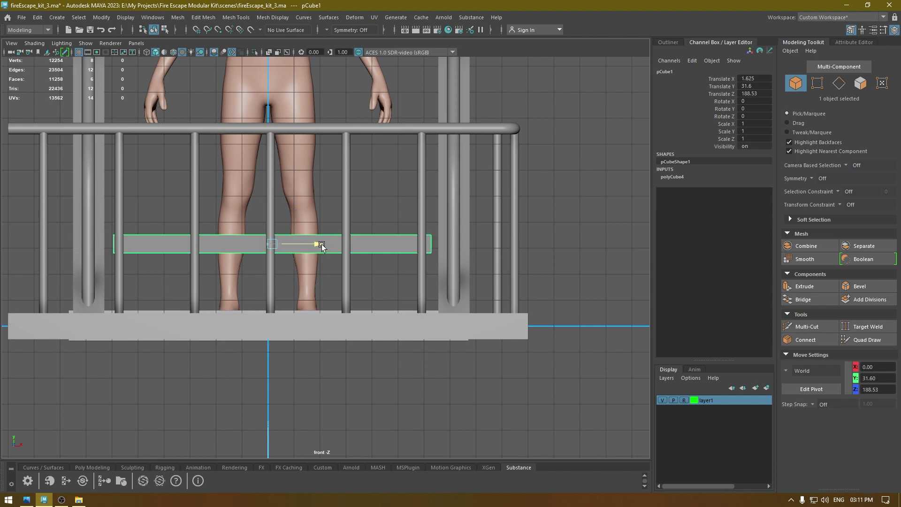
Move the vertices at both ends of the tread outward along X toward the stair stringers
right_click_drag(613, 162, 580, 160)
left_click_drag(541, 170, 398, 323)
left_click_drag(478, 245, 500, 240)
left_click_drag(2, 315, 3, 315)
left_click_drag(159, 245, 137, 216)
In the perspective view, align the vertices at the tread's positive-X end with the stringer, at about X 65.5
key("space")
left_click_drag(229, 269, 188, 281, "alt")
scroll(281, 255, "up", 3)
left_click_drag(281, 254, 241, 200, "alt")
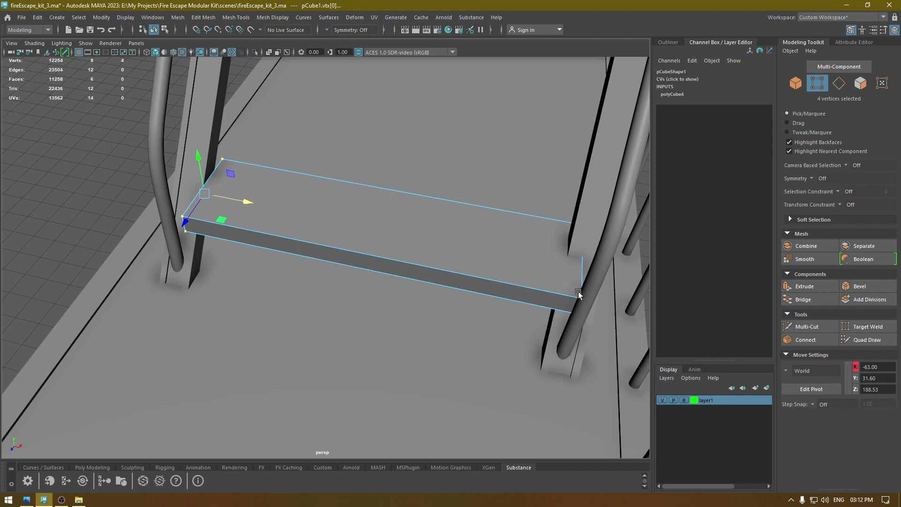
left_click_drag(609, 329, 529, 131)
key("v")
left_click_drag(619, 276, 259, 185)
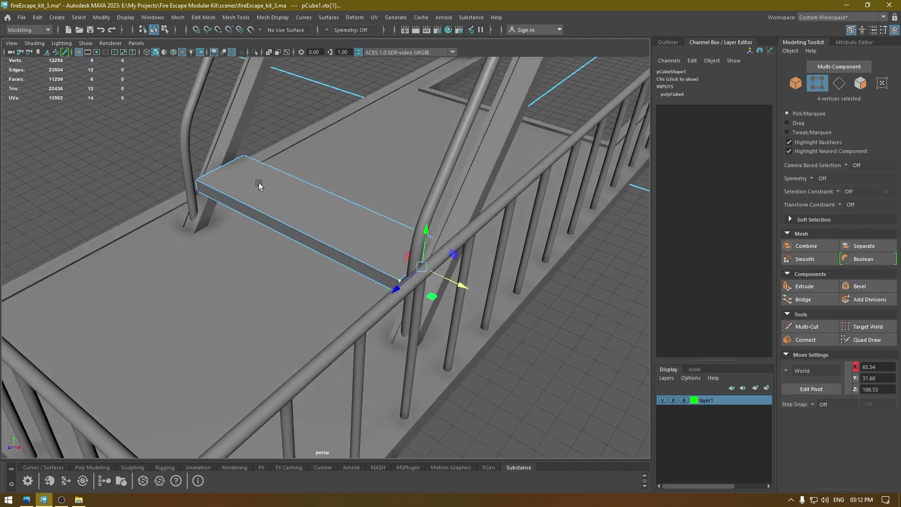
right_click_drag(259, 185, 305, 181)
Set the tread's height to 4 and deselect it
key("t")
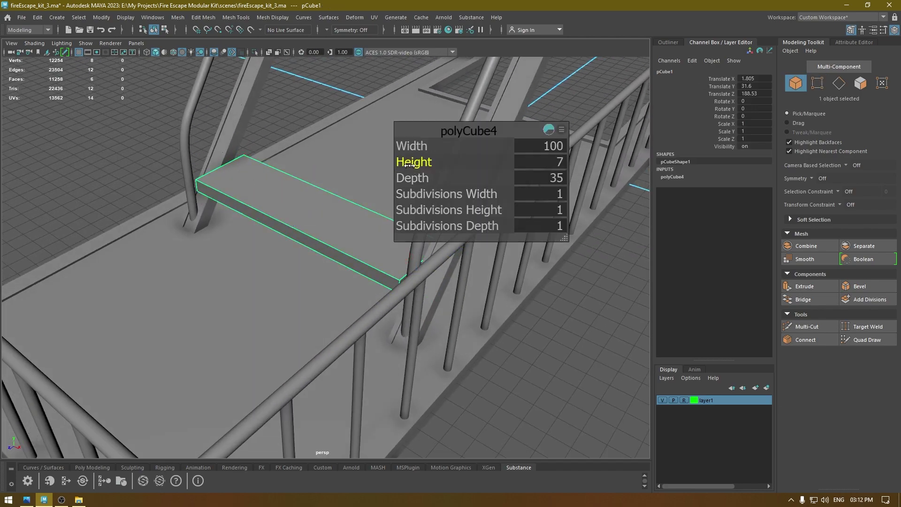
left_click_drag(411, 164, 400, 163)
left_click_drag(307, 194, 367, 186, "alt")
type("4")
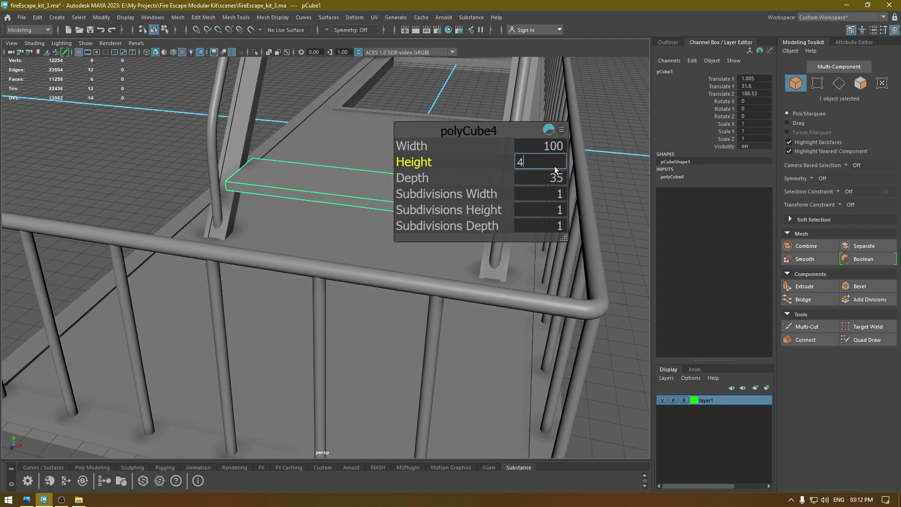
key("Return")
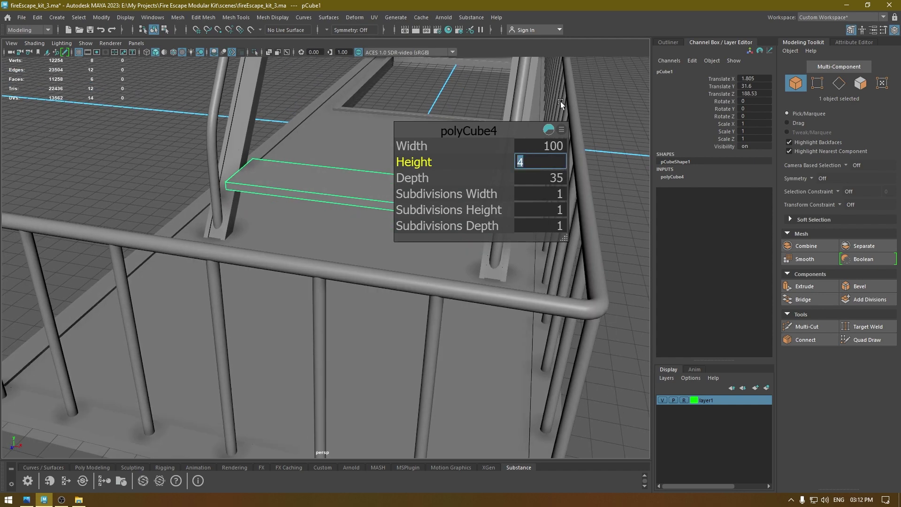
key("w")
left_click_drag(483, 128, 511, 197, "alt")
right_click_drag(548, 194, 569, 186)
left_click(576, 262)
Move the tread along Z to about 183.5 to centre it on the stringers
scroll(576, 262, "down", 5)
left_click_drag(576, 262, 315, 215, "alt")
left_click(285, 207)
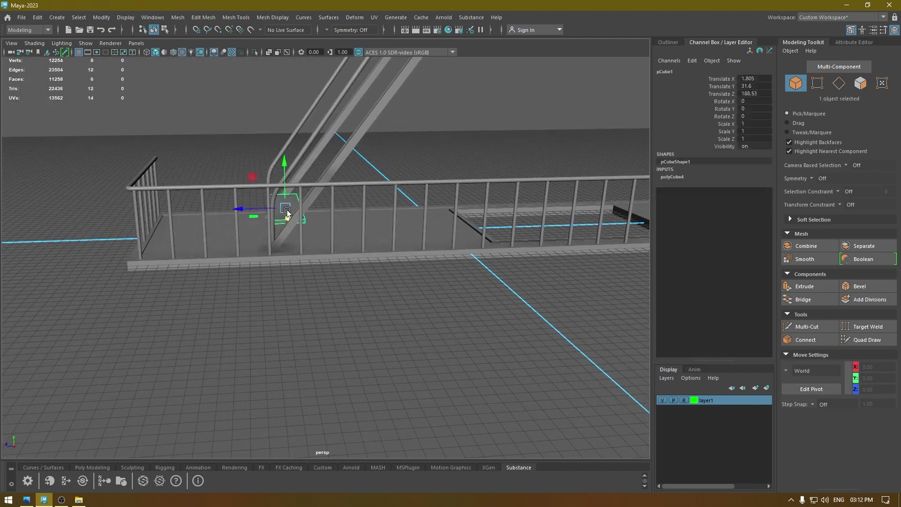
left_click_drag(244, 211, 285, 314)
left_click(427, 359)
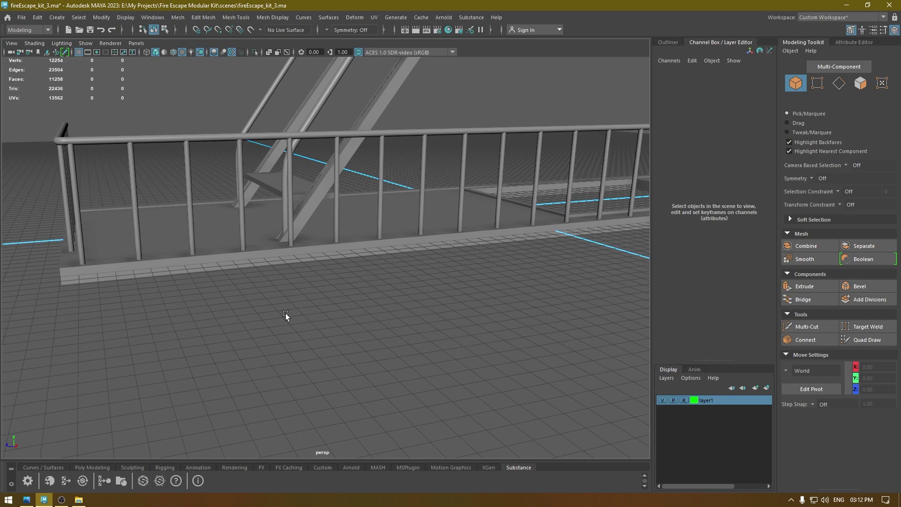
left_click(271, 184)
left_click_drag(244, 188, 251, 181)
left_click(376, 368)
Insert one crosswise and one lengthwise edge loop through the middle of the tread
left_click_drag(376, 368, 343, 386, "alt")
scroll(375, 345, "up", 4)
left_click(296, 228)
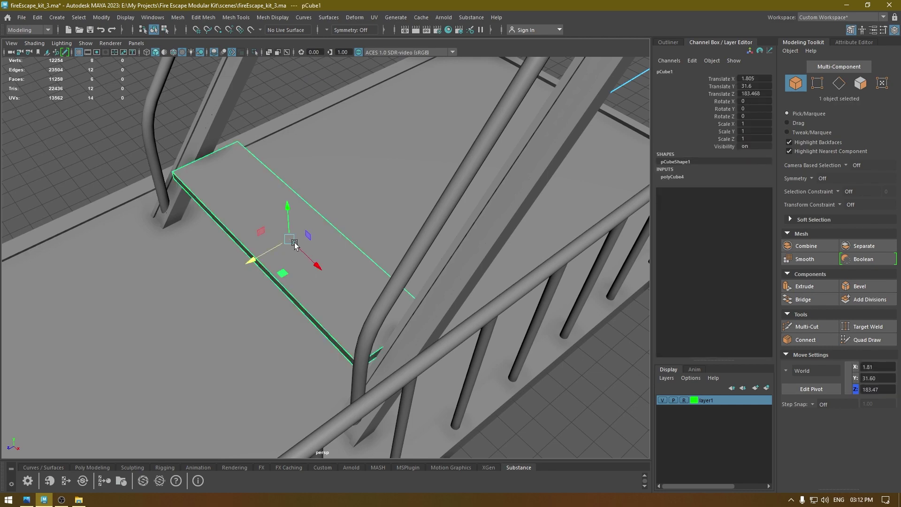
left_click_drag(299, 243, 341, 229, "alt")
right_click_drag(352, 235, 340, 192)
left_click(364, 254)
right_click_drag(375, 246, 293, 270, "shift")
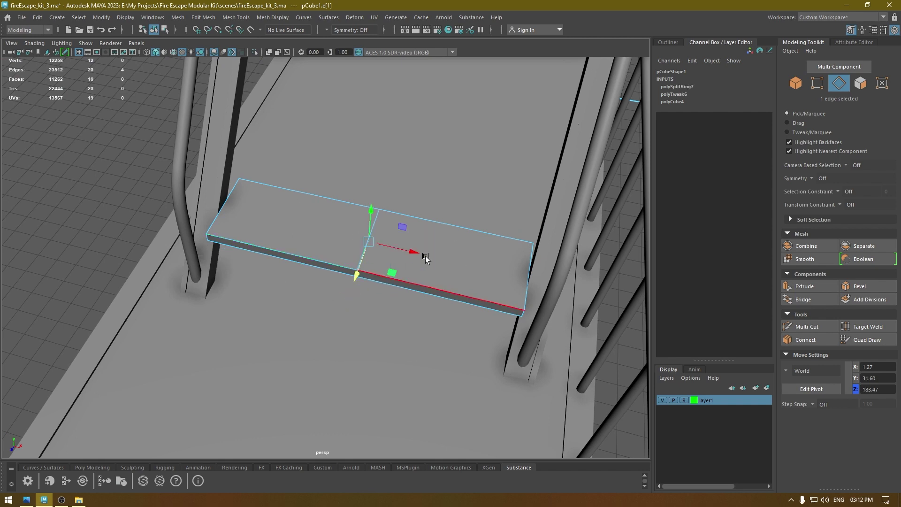
right_click(418, 246, "shift")
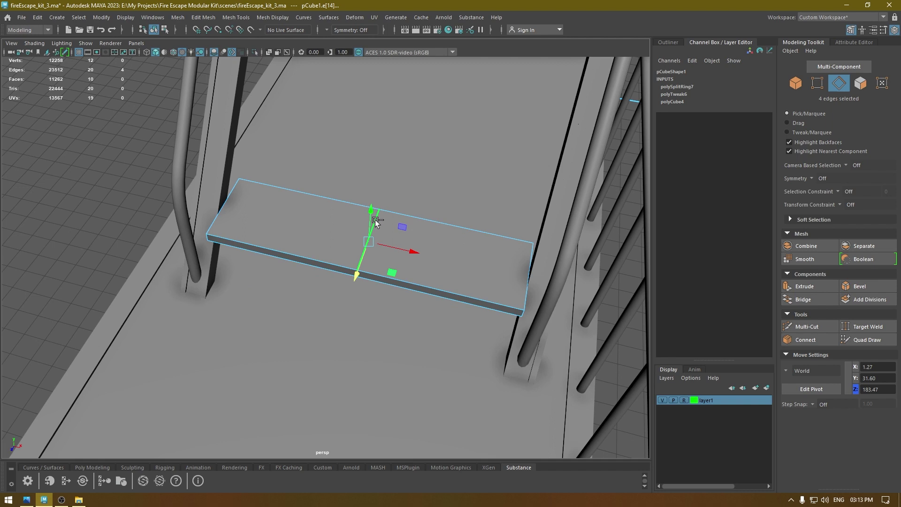
right_click_drag(374, 235, 371, 284, "ctrl")
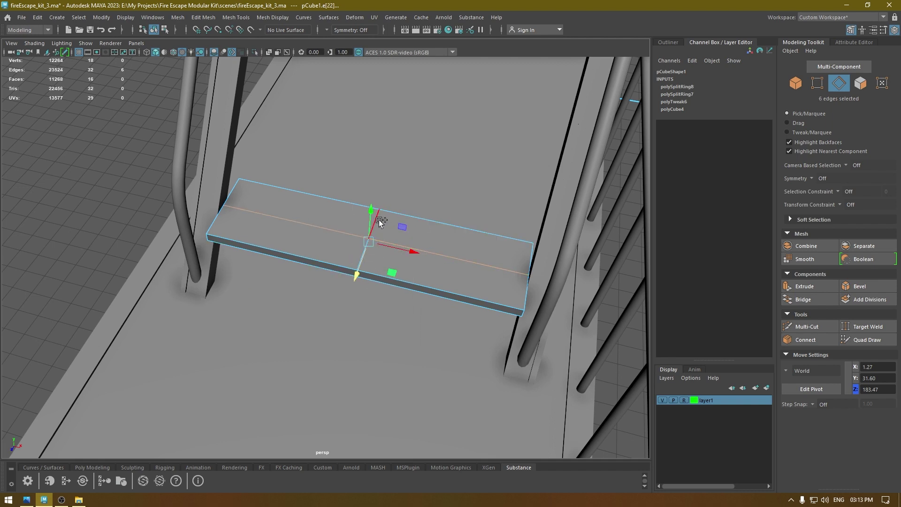
Bevel the tread's centre edge loops with a fraction of 0.8
right_click_drag(410, 255, 440, 256, "shift")
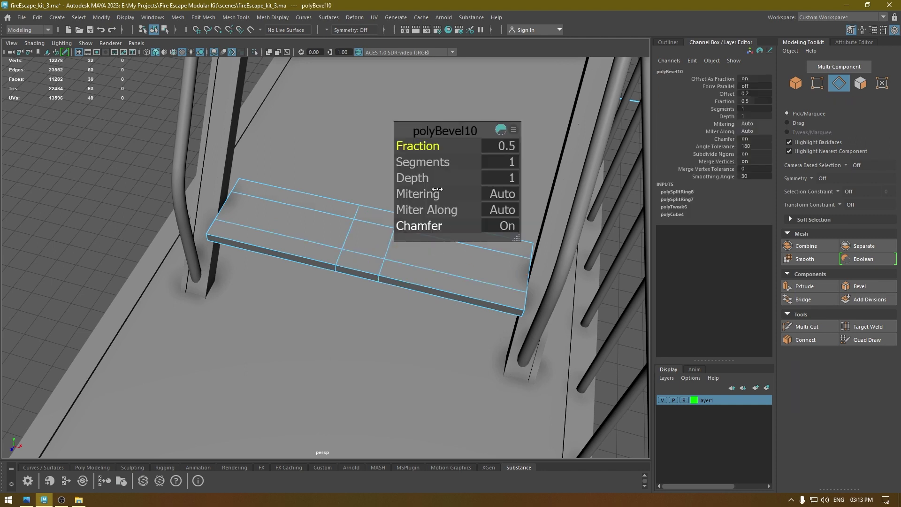
left_click_drag(418, 146, 420, 146)
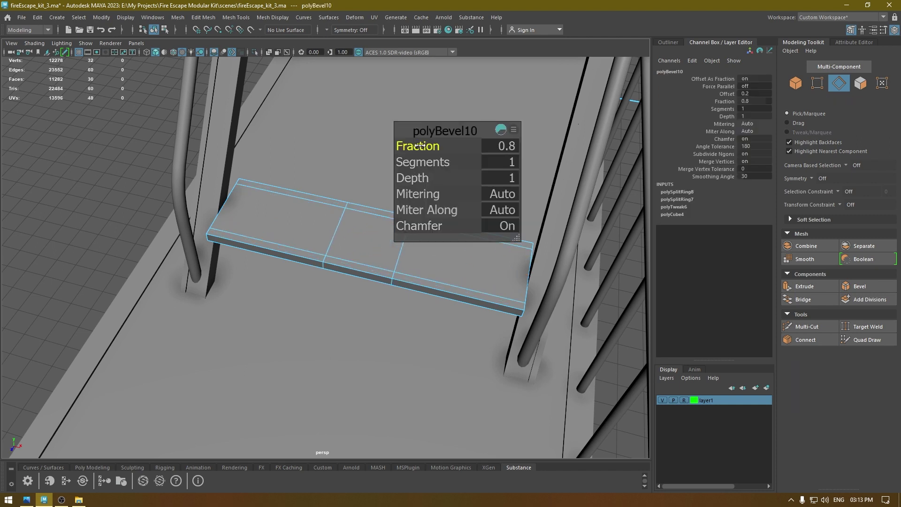
key("w")
Select the two crosswise edge loops and scale them apart along X to near the tread's ends
double_click(394, 247)
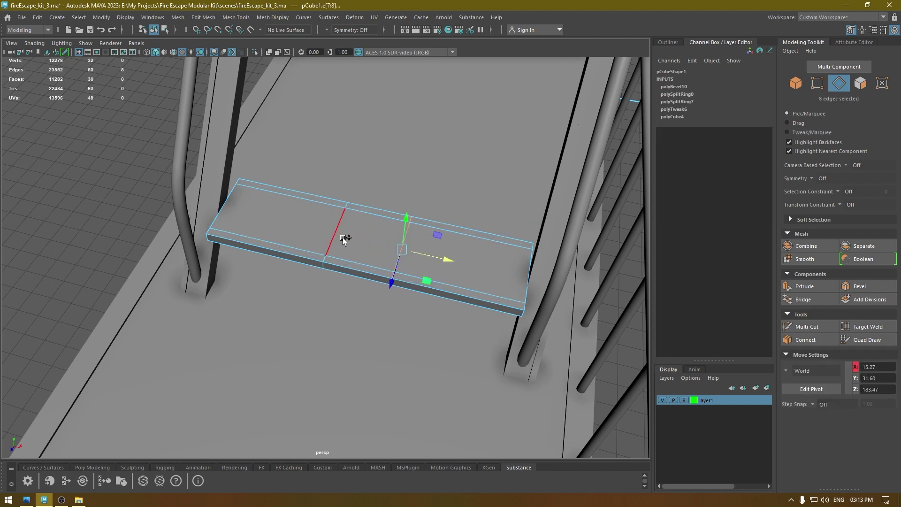
key("r")
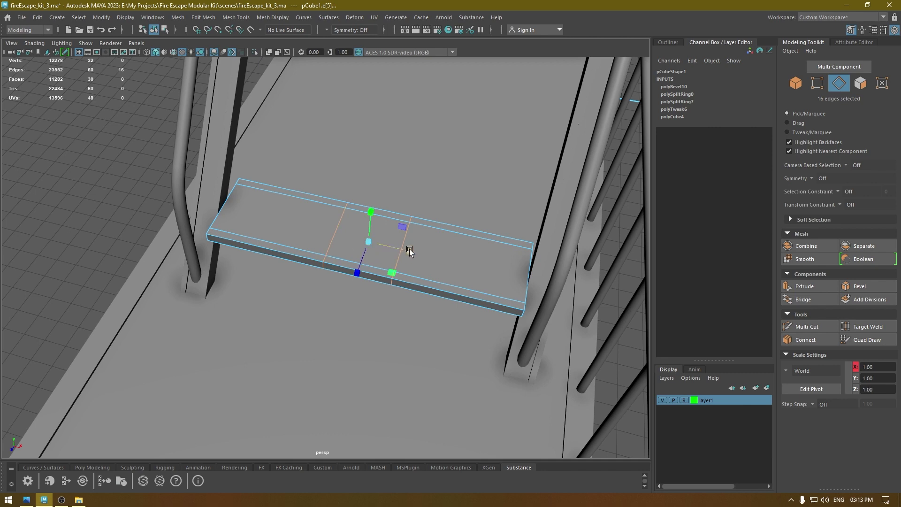
left_click_drag(409, 251, 547, 280)
key("w")
Extrude the tread's large top face inward with thickness -0.7 and offset 0.4, and return to object mode
right_click(294, 224)
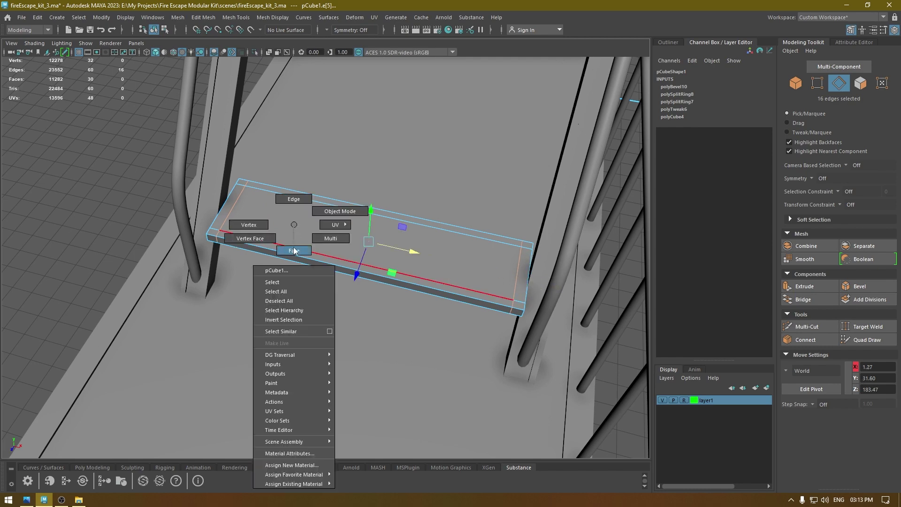
left_click(293, 250)
left_click(296, 230)
key("ctrl+e")
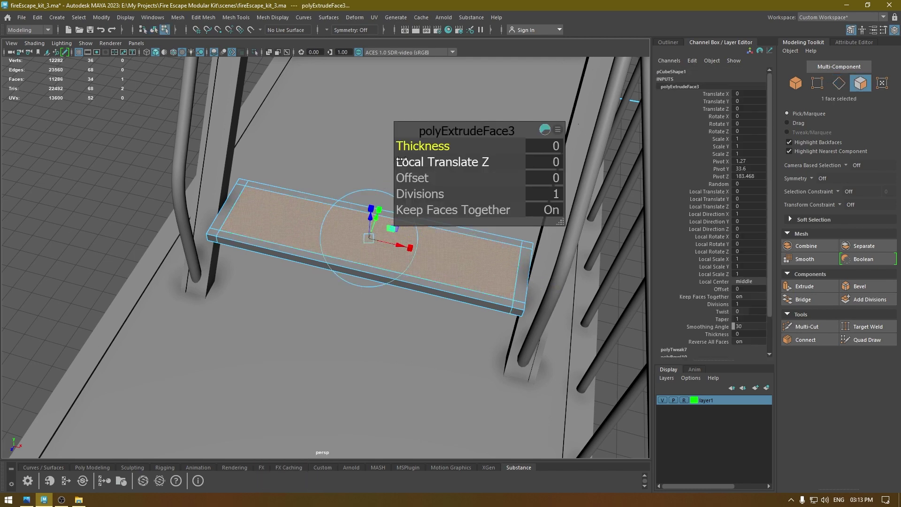
left_click_drag(413, 147, 411, 146)
left_click_drag(352, 202, 280, 227, "alt")
right_click_drag(280, 227, 309, 270, "alt")
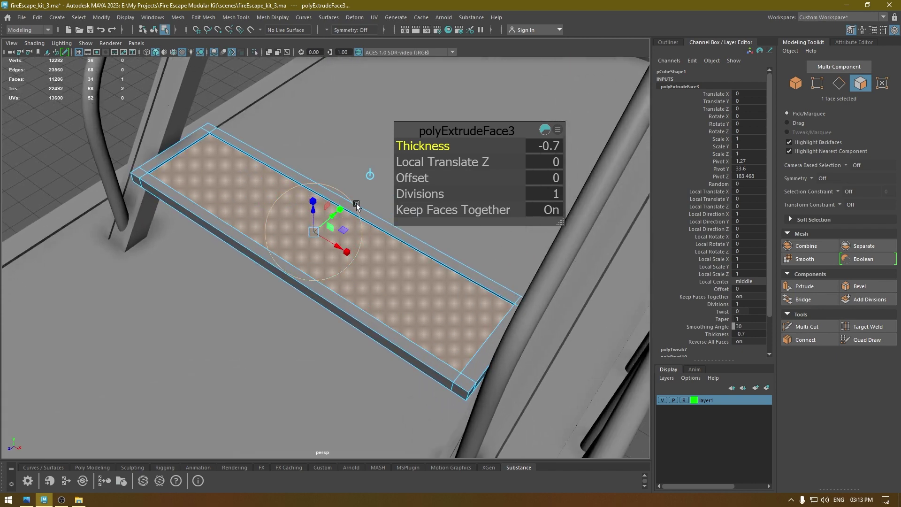
left_click_drag(412, 177, 414, 177)
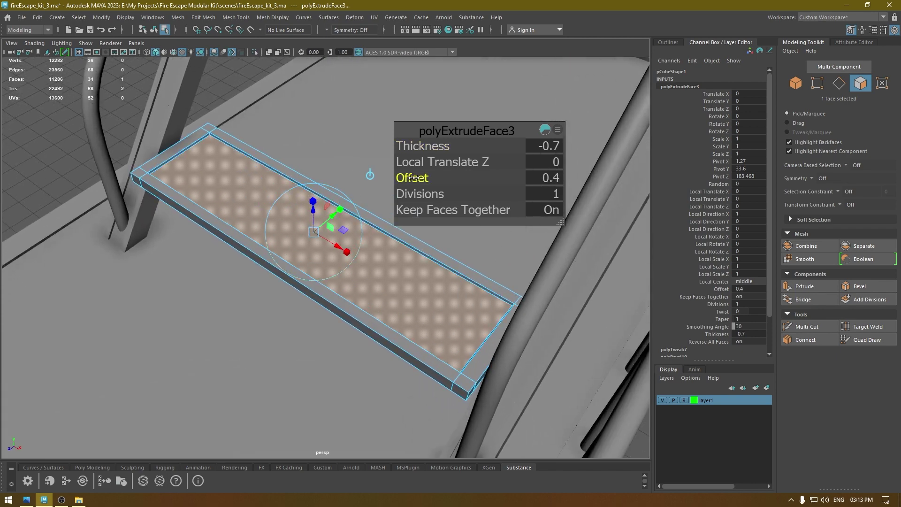
key("w")
right_click_drag(247, 179, 275, 144)
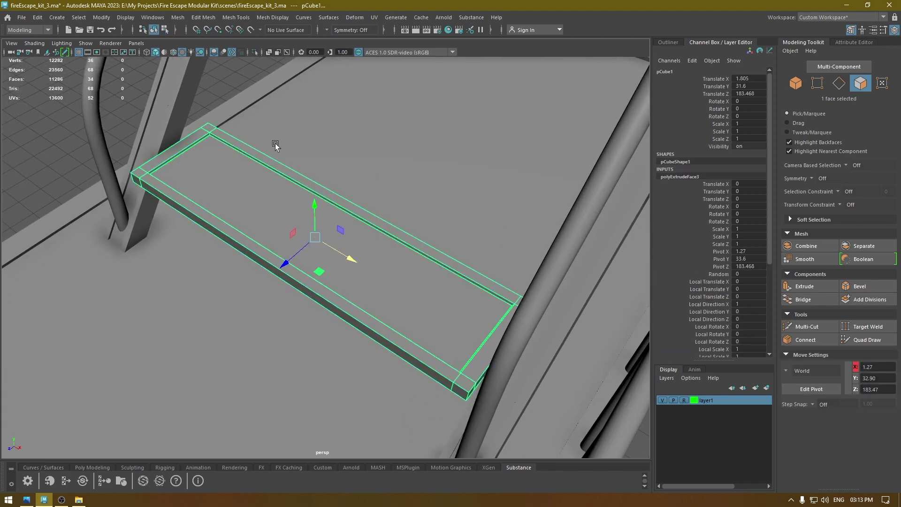
left_click(65, 140)
Duplicate the stair tread in the side view and move the copy up along the stringer to about Y 67.6, Z 160.3
left_click_drag(273, 253, 277, 235, "alt")
right_click_drag(277, 235, 229, 229, "alt")
left_click_drag(229, 229, 291, 246, "alt")
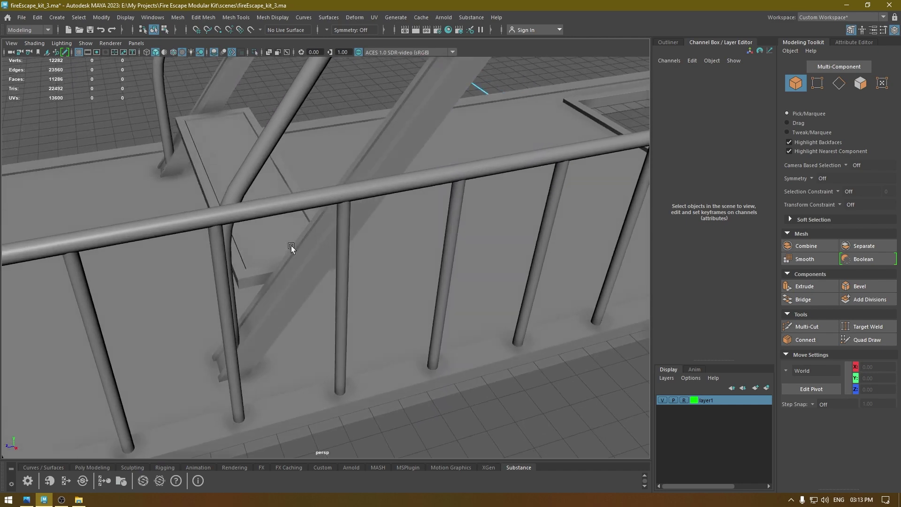
left_click(273, 216)
key("space")
left_click_drag(274, 216, 331, 214)
right_click_drag(394, 269, 436, 302, "alt")
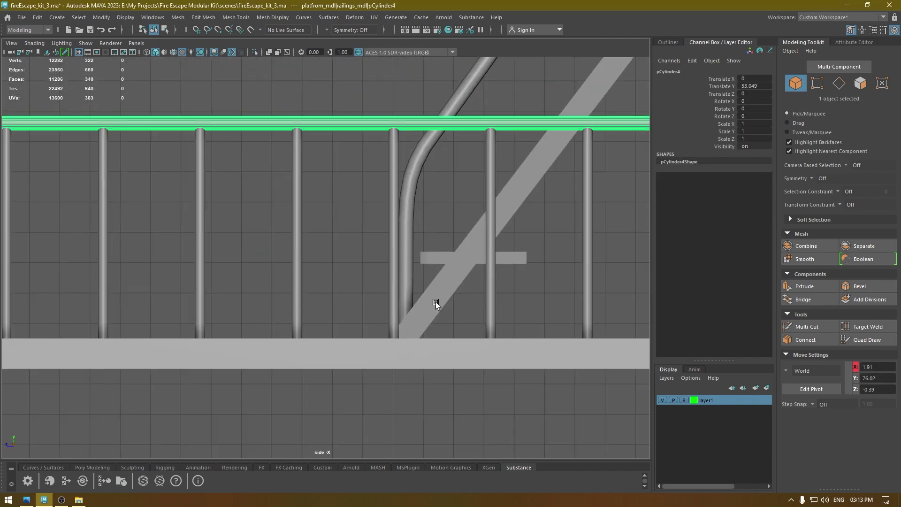
left_click(452, 263)
middle_click_drag(452, 263, 125, 356, "alt")
right_click_drag(125, 357, 208, 56, "alt")
middle_click_drag(298, 256, 308, 325, "alt")
right_click_drag(308, 325, 320, 165, "alt")
middle_click_drag(395, 337, 422, 348, "alt")
right_click_drag(422, 348, 435, 275, "alt")
middle_click_drag(435, 275, 451, 302, "alt")
right_click_drag(452, 303, 448, 299, "alt")
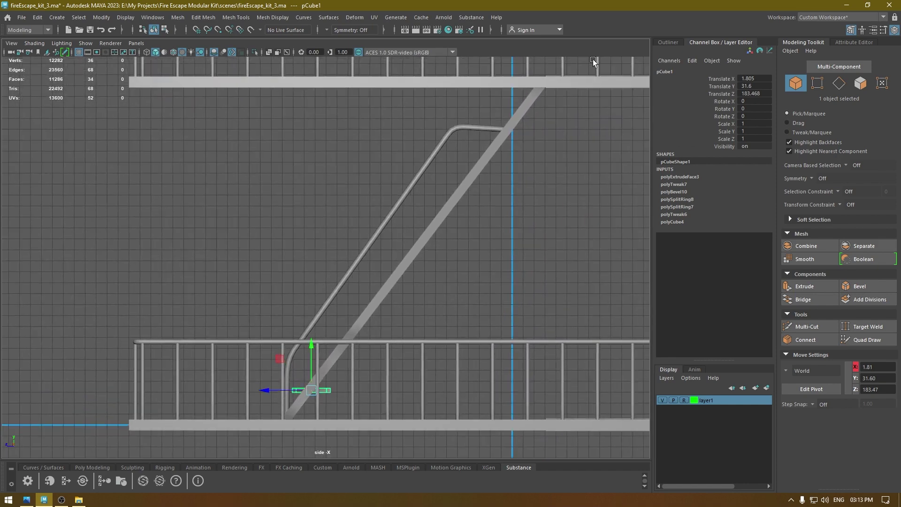
key("ctrl+d")
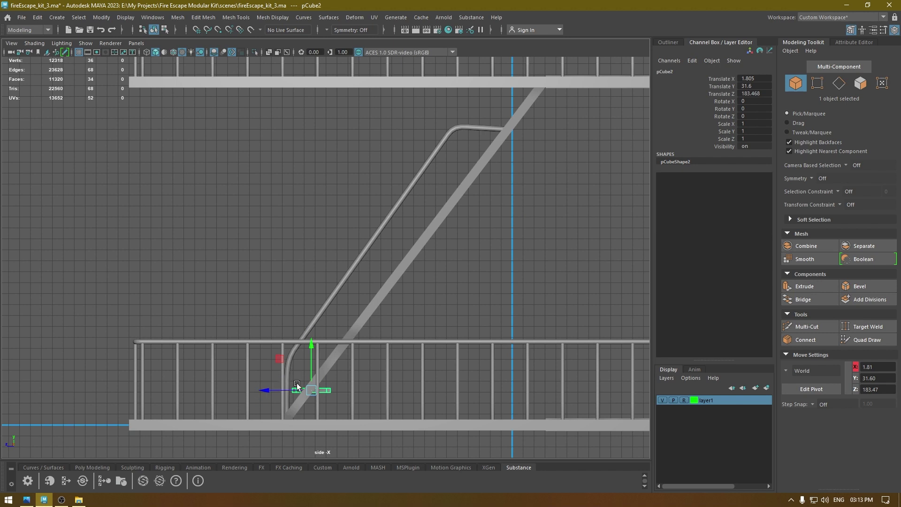
left_click_drag(319, 316, 325, 302)
left_click_drag(271, 340, 294, 354)
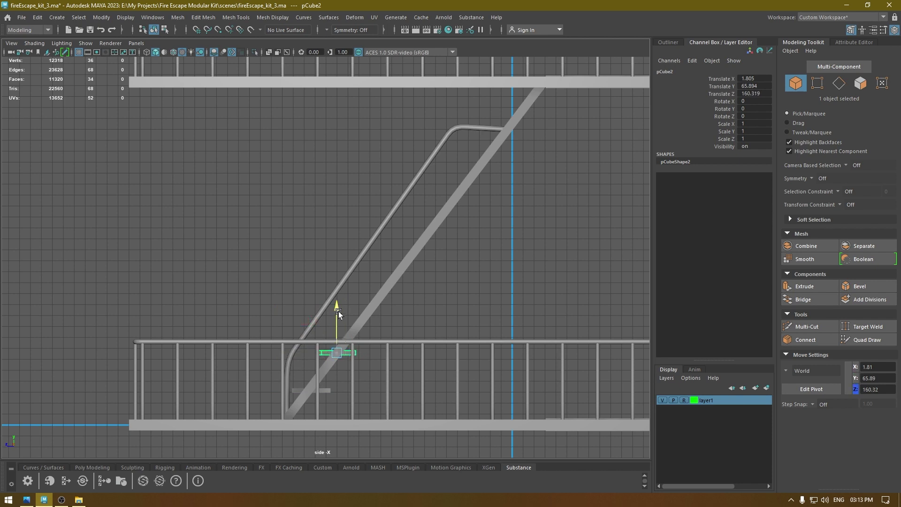
left_click_drag(339, 311, 339, 309)
Repeat the duplicate with the same offset six times to fill the staircase with treads
key("shift+d")
key("shift+d")
key("shift+d")
key("shift+d")
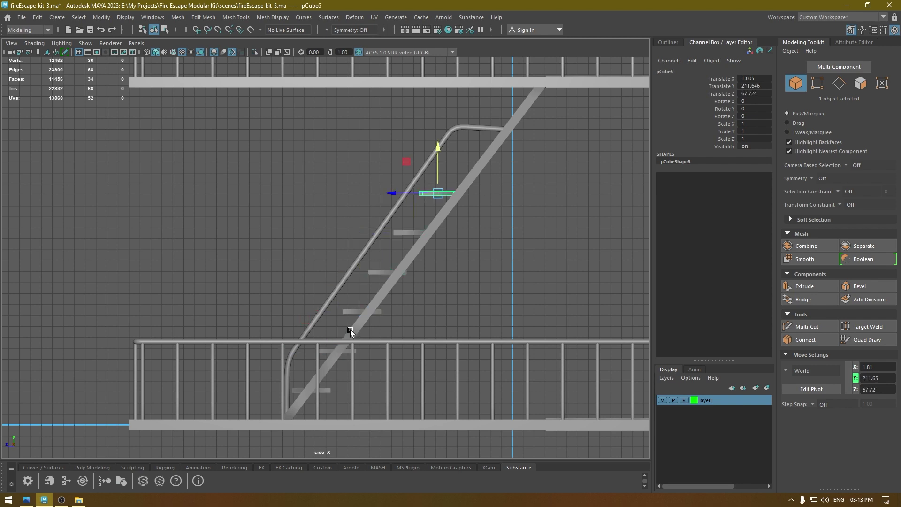
key("shift+d")
key("shift+d")
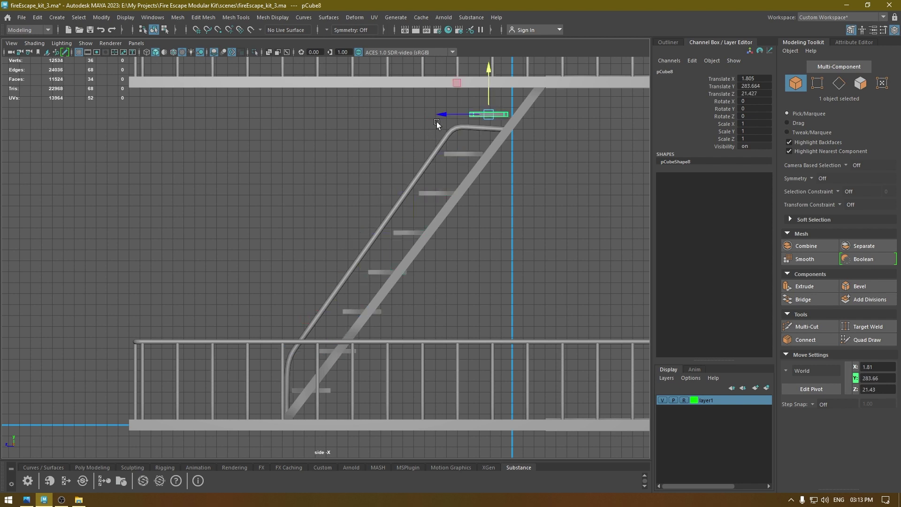
Slide the three uppermost treads along Z to centre them on the stringer, at about -4.2, 23.2 and 49
scroll(453, 140, "up", 1)
middle_click_drag(497, 160, 429, 213, "alt")
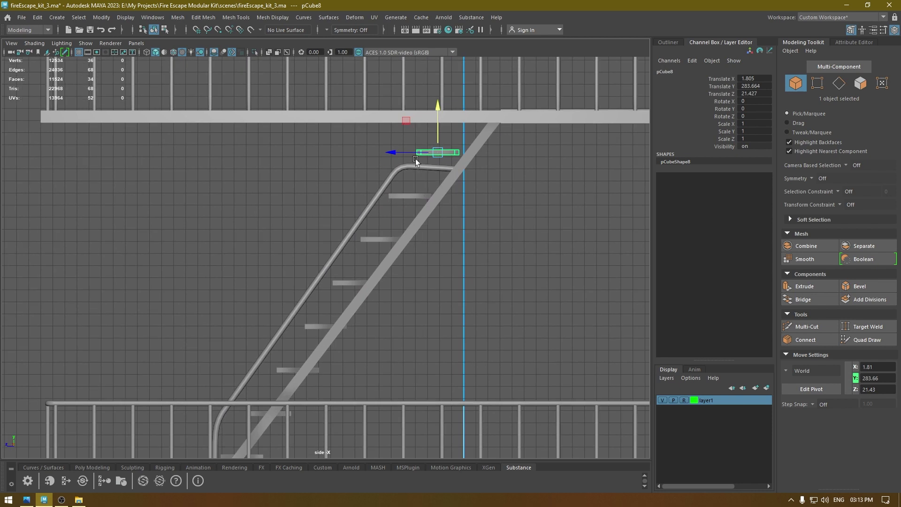
left_click_drag(390, 152, 421, 158)
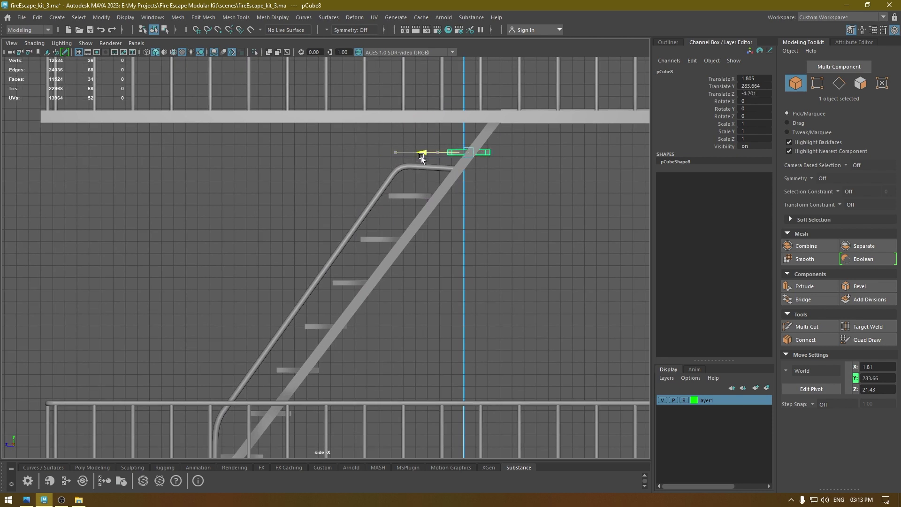
left_click(393, 196)
left_click_drag(367, 196, 393, 198)
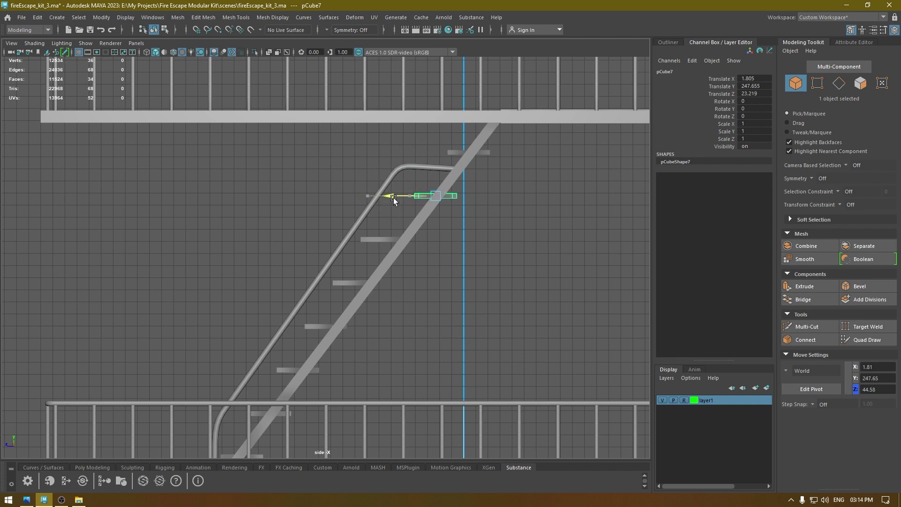
left_click(364, 240)
left_click_drag(358, 238, 371, 238)
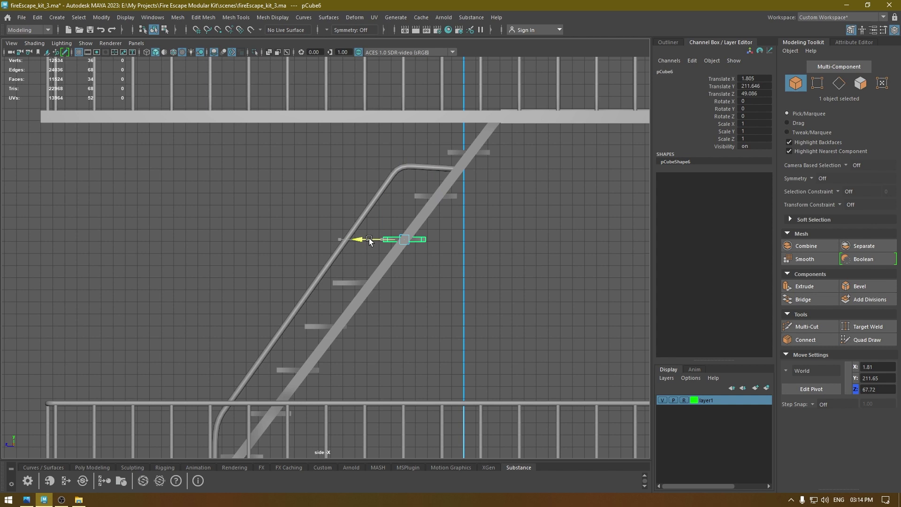
Slide the next four treads down along Z onto the stringer, and nudge the second-highest tread to about Z 24.4
left_click(339, 285)
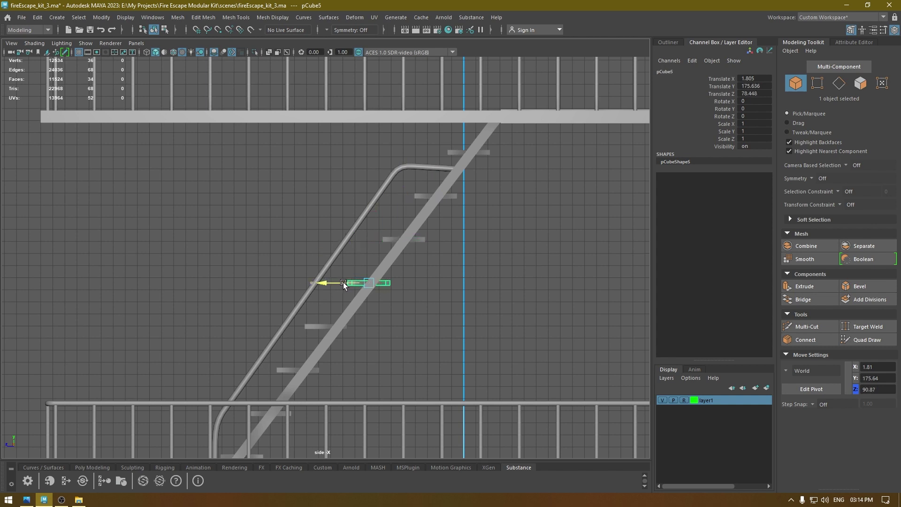
left_click(344, 282)
left_click(309, 323)
middle_click_drag(310, 322, 324, 242, "alt")
left_click_drag(308, 246, 320, 253)
left_click(311, 290)
left_click_drag(284, 291, 288, 291)
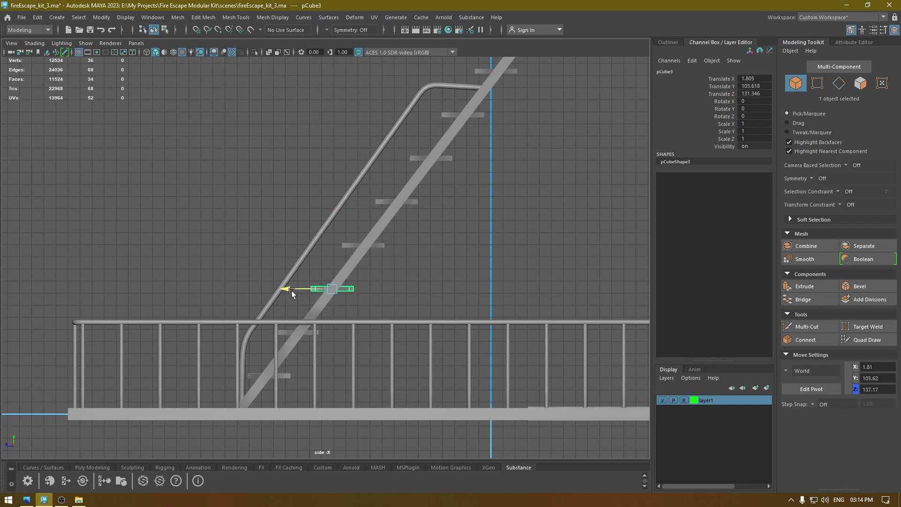
left_click(281, 331)
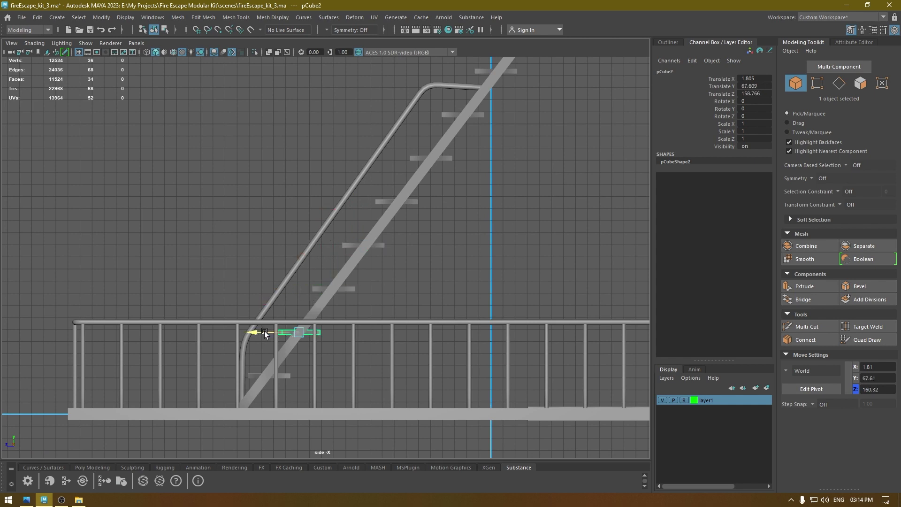
middle_click_drag(455, 206, 434, 278, "alt")
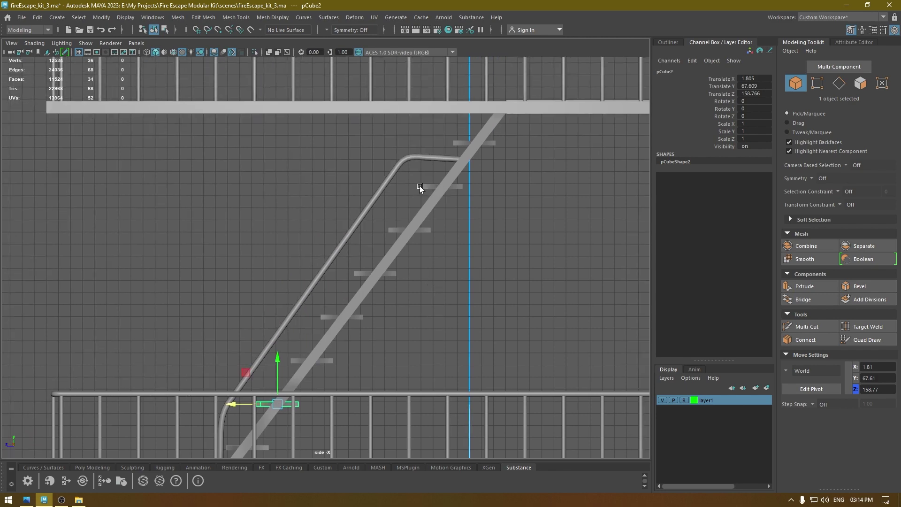
left_click(422, 187)
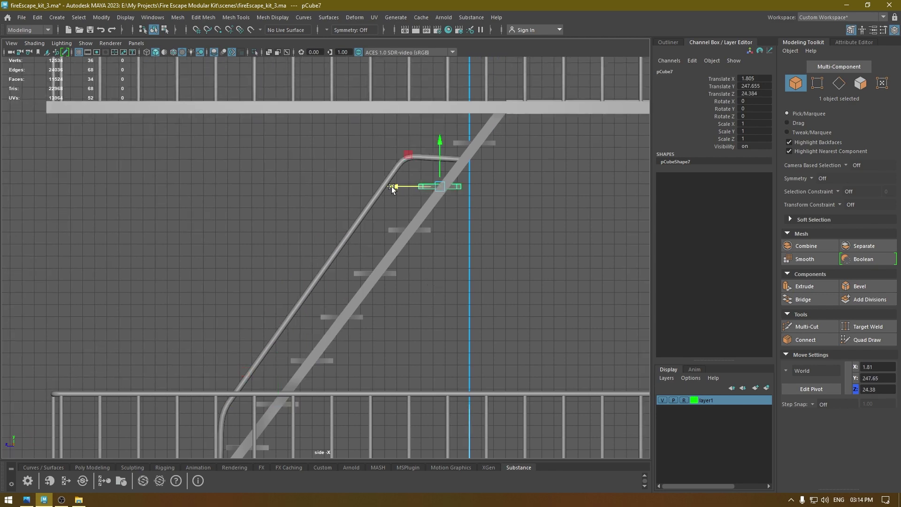
Examine the tread spacing and the whole staircase between the two platforms from several angles in perspective
key("space")
left_click_drag(418, 159, 407, 223)
scroll(406, 223, "down", 10)
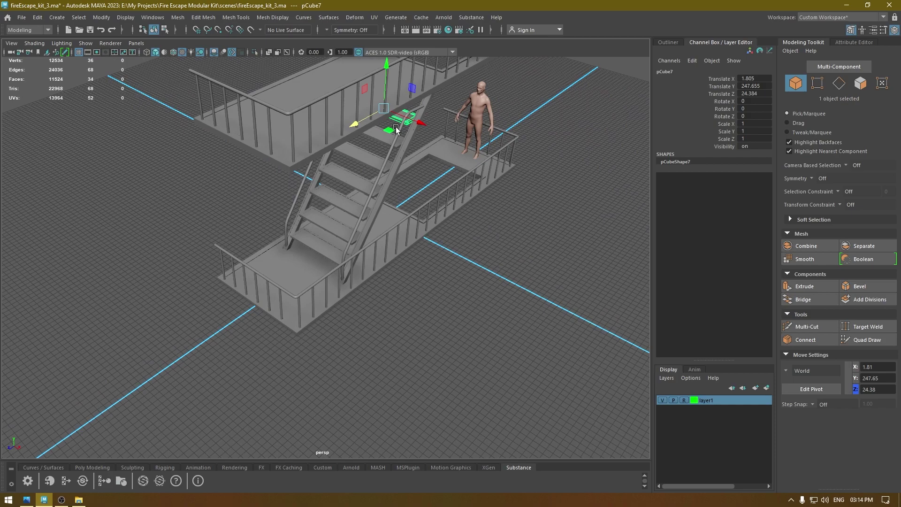
scroll(396, 127, "down", 2)
middle_click_drag(396, 127, 443, 228, "alt")
left_click_drag(443, 228, 411, 209, "alt")
left_click(557, 197)
left_click_drag(505, 244, 497, 201, "alt")
left_click_drag(459, 255, 402, 310, "alt")
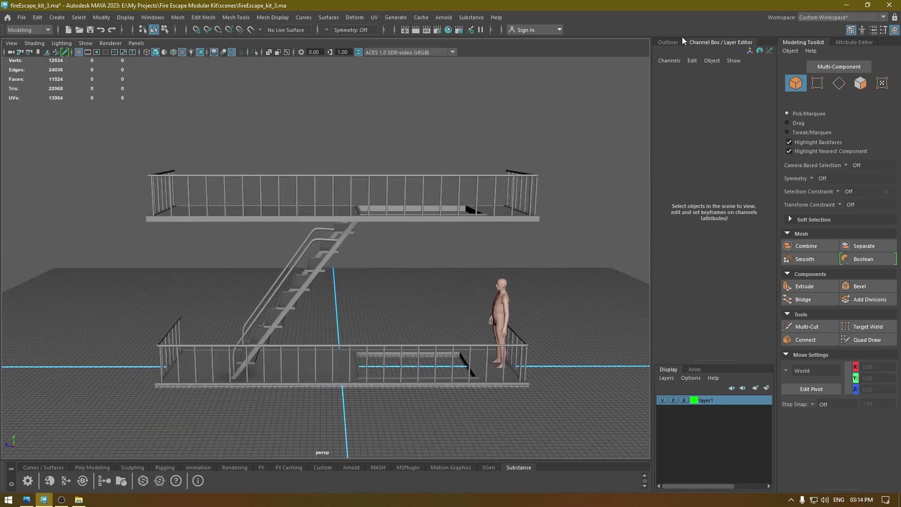
left_click_drag(345, 258, 395, 240, "alt")
Select all eight stair treads in the side view and group them
key("space")
right_click_drag(395, 244, 421, 174, "alt")
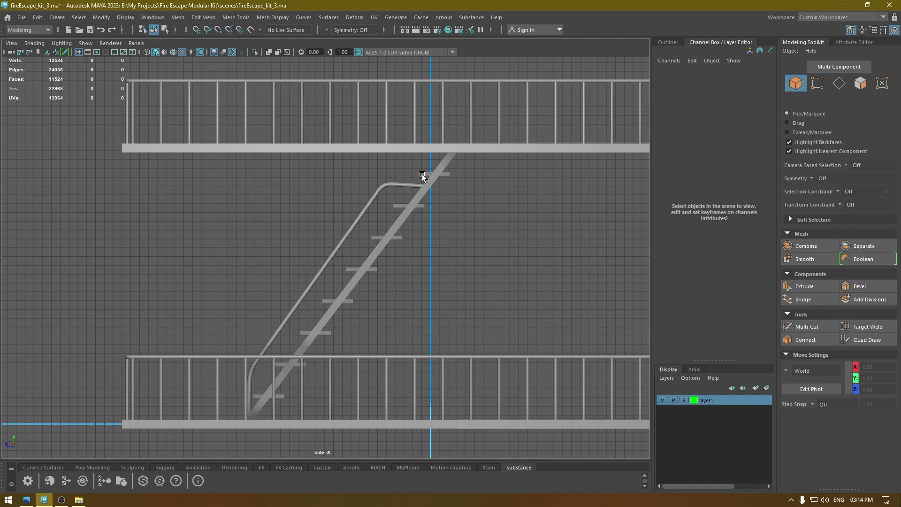
left_click_drag(421, 174, 407, 205)
left_click(375, 237, "shift")
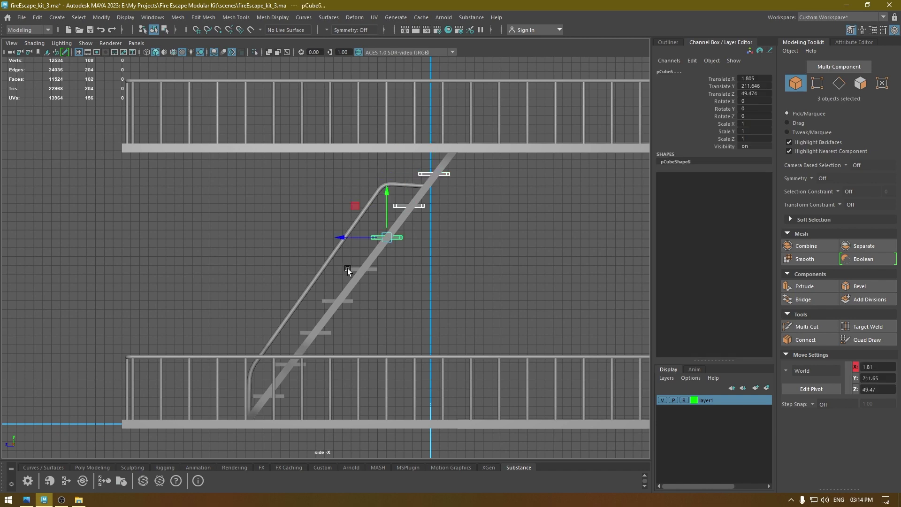
left_click(347, 269, "shift")
left_click(329, 297, "shift")
left_click(307, 333, "shift")
middle_click_drag(333, 307, 373, 204, "alt")
right_click_drag(373, 204, 352, 283, "alt")
left_click(320, 260, "shift")
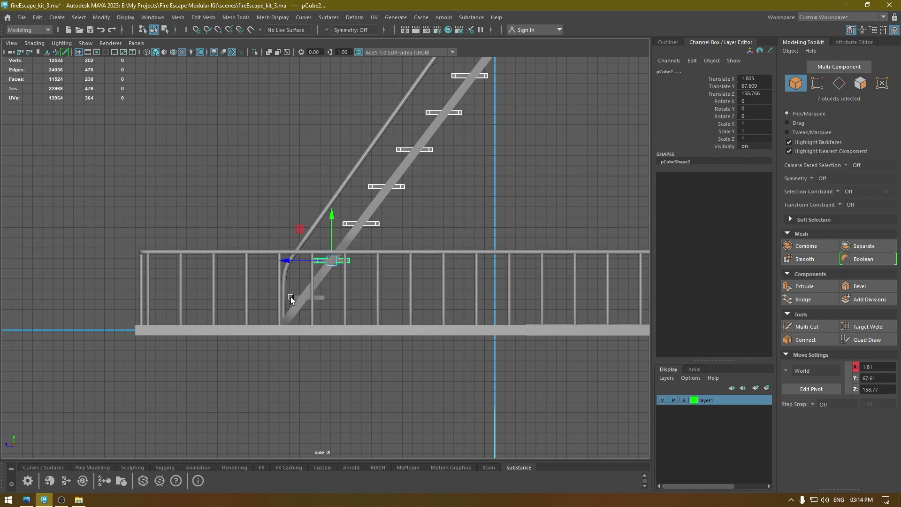
left_click(291, 297, "shift")
left_click(674, 44)
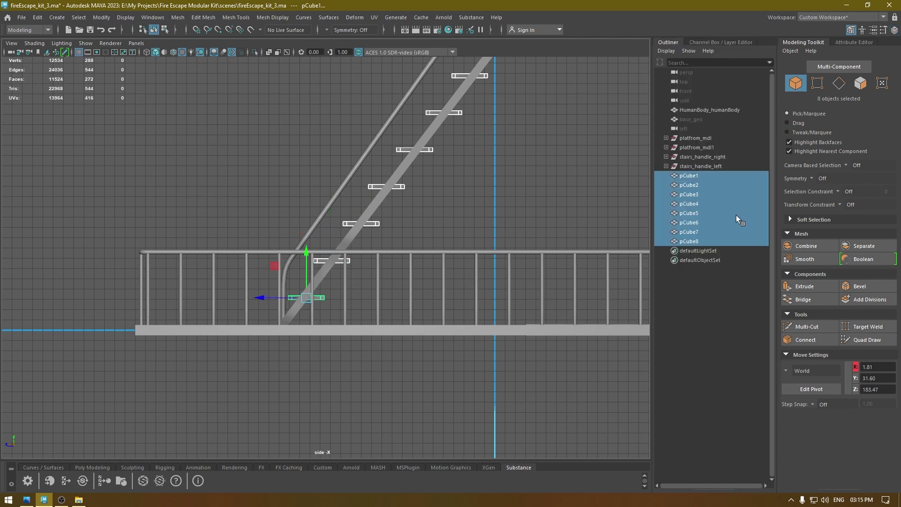
key("ctrl+g")
Rename the new tread group as stairs_steps
double_click(690, 176)
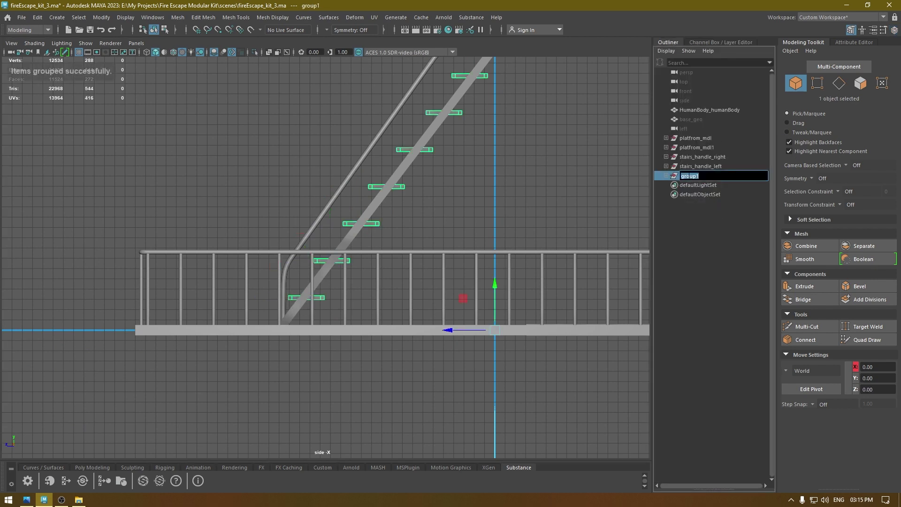
type("stairs_steps")
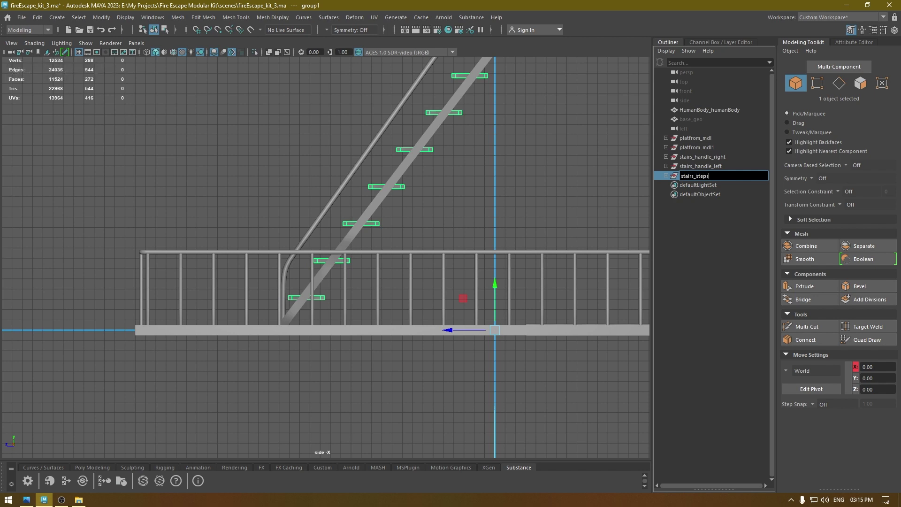
key("Return")
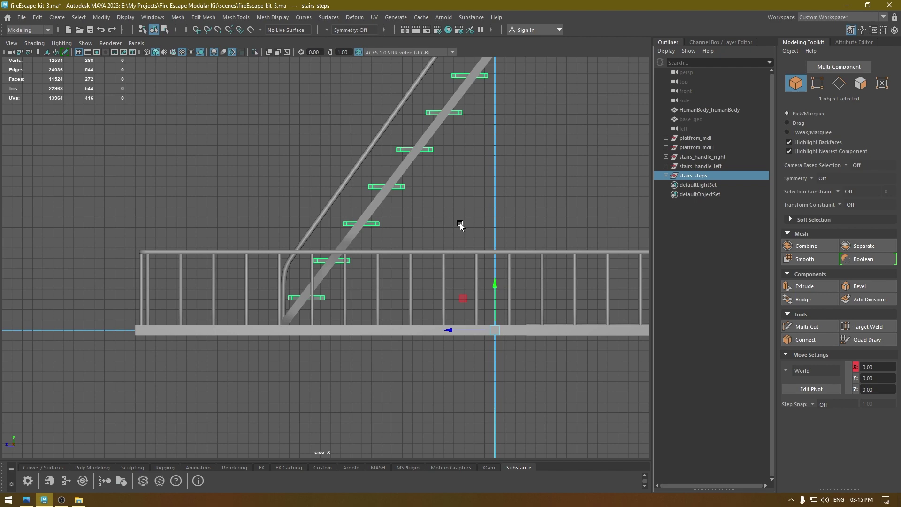
Move stairs_handle_right, stairs_handle_left and stairs_steps together about -230 along Z to beneath the upper platform's opening, and check the fit in perspective
scroll(509, 132, "down", 1)
middle_click_drag(509, 132, 510, 198, "alt")
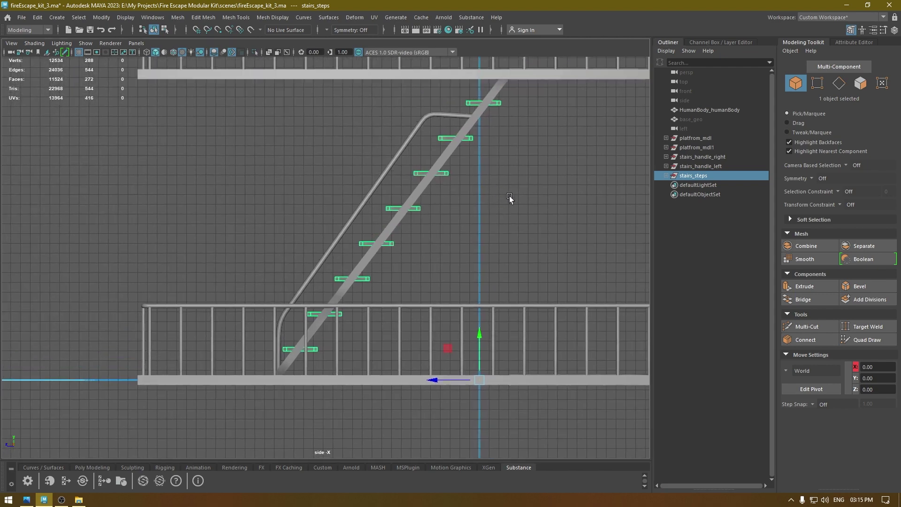
left_click(702, 156, "shift")
middle_click_drag(582, 218, 494, 223, "alt")
right_click_drag(494, 224, 405, 224, "alt")
right_click_drag(275, 237, 268, 351, "alt")
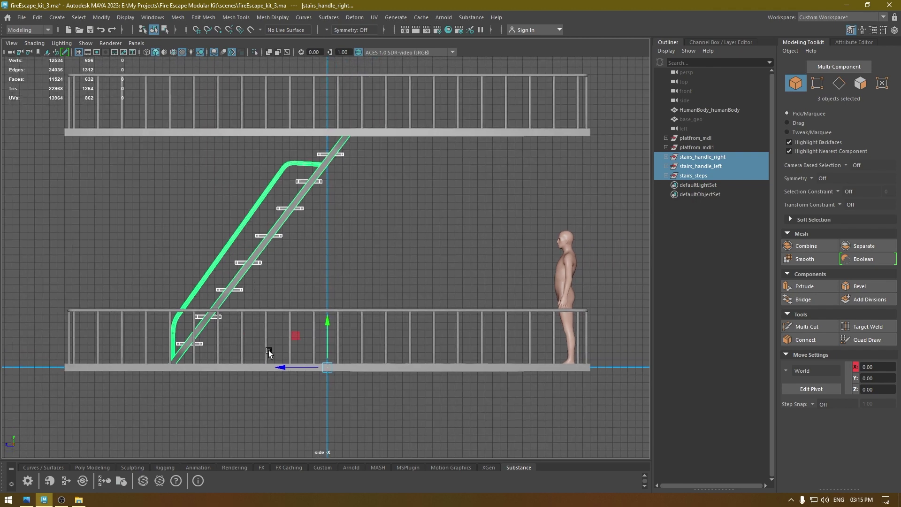
left_click_drag(280, 368, 458, 311)
key("4")
key("space")
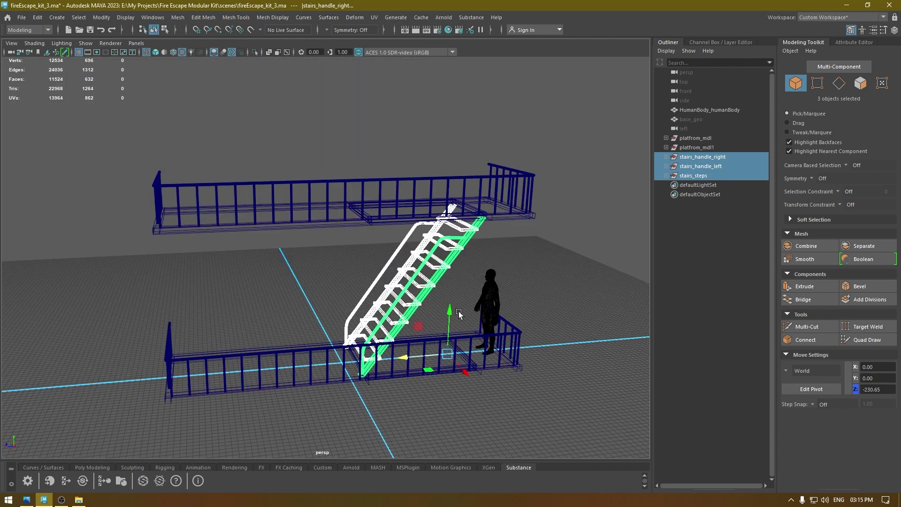
key("6")
left_click(549, 277)
mouse_move(549, 277)
left_mouse_down("alt")
mouse_move(513, 249)
mouse_move(523, 251)
mouse_move(438, 242)
mouse_move(517, 312)
mouse_move(556, 307)
mouse_move(542, 297)
mouse_move(555, 303)
left_mouse_up("alt")
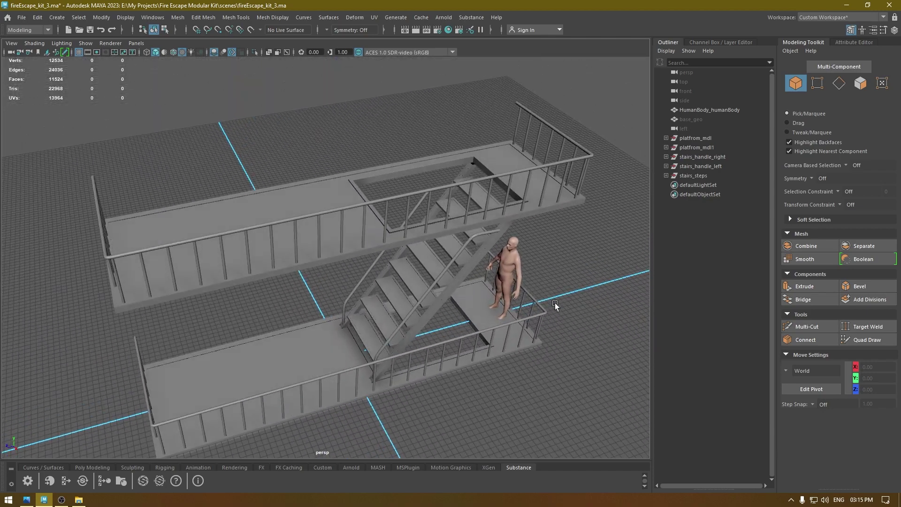
Reselect the two stair handle groups and the steps group, nudge them slightly along Z, and clear the selection
left_click(693, 175)
left_click(689, 161, "shift")
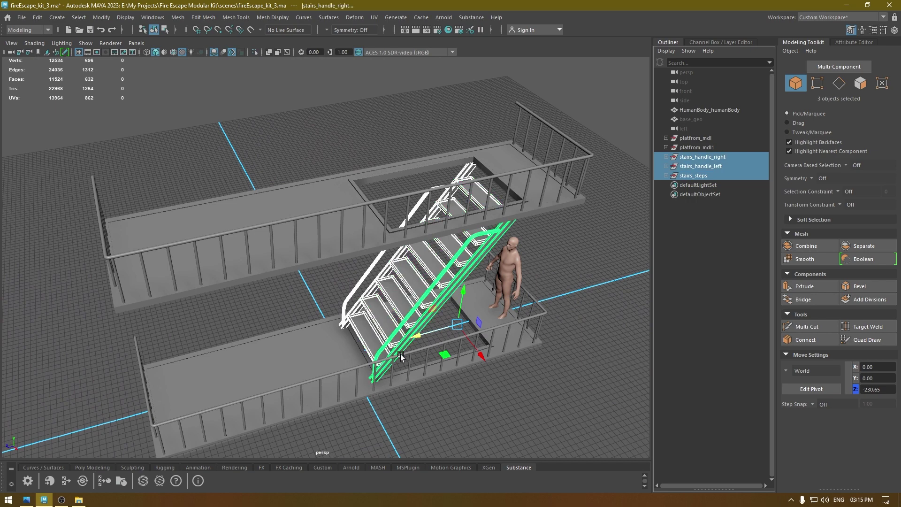
left_click_drag(425, 333, 426, 336)
left_click(582, 322)
Create a polygon cube and move it along Z to just outside the lower platform's end
left_click_drag(582, 322, 484, 168, "alt")
right_click_drag(484, 168, 482, 188, "shift")
left_click_drag(438, 225, 305, 391, "alt")
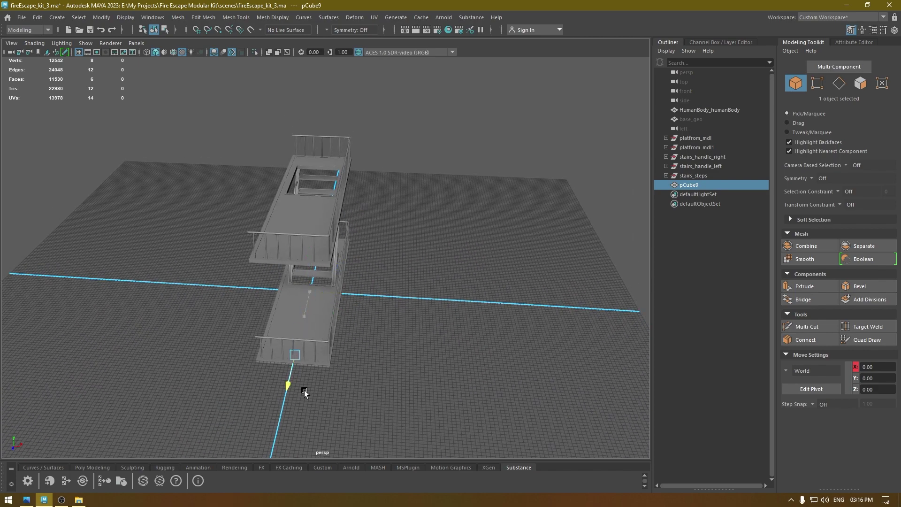
Set the new cube's width and depth to 4.5 and its height to 100
key("t")
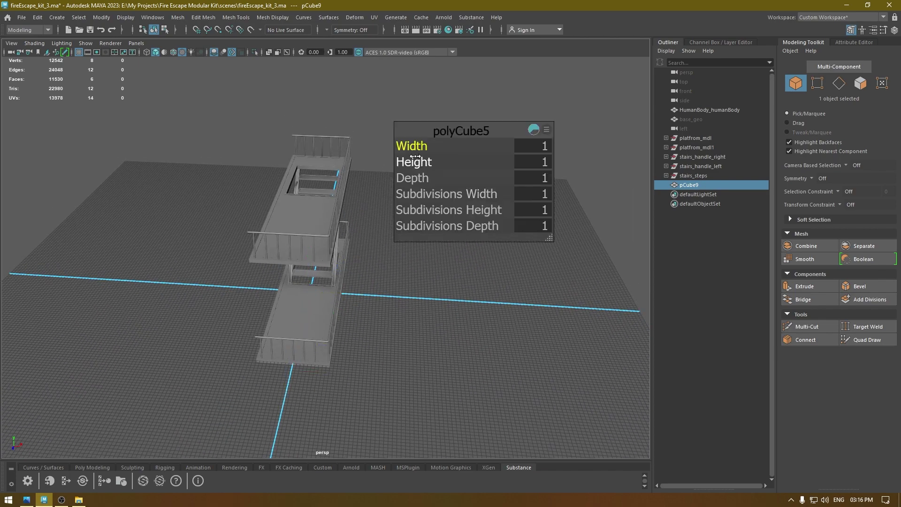
left_click_drag(415, 147, 453, 154)
middle_click_drag(339, 442, 379, 371, "alt")
scroll(378, 371, "up", 7)
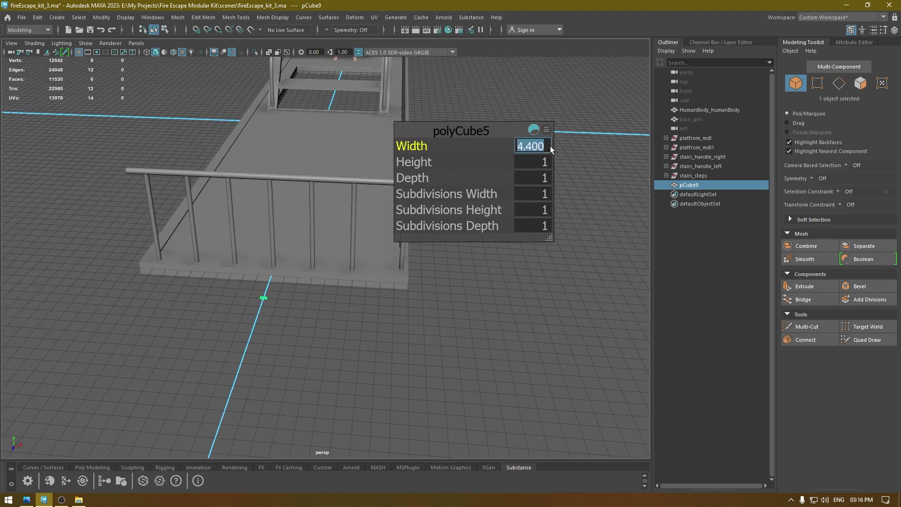
type("4.5")
key("Tab")
left_click(533, 178)
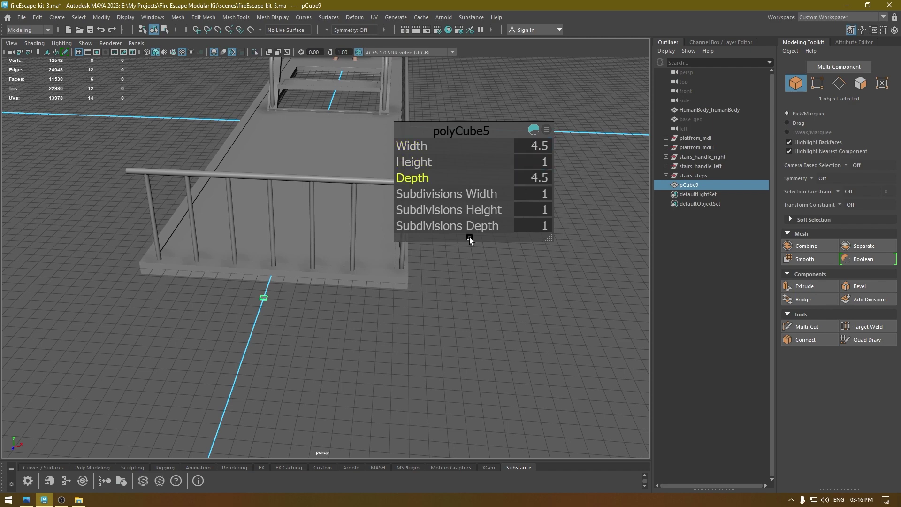
scroll(462, 235, "down", 2)
left_click_drag(405, 163, 883, 140)
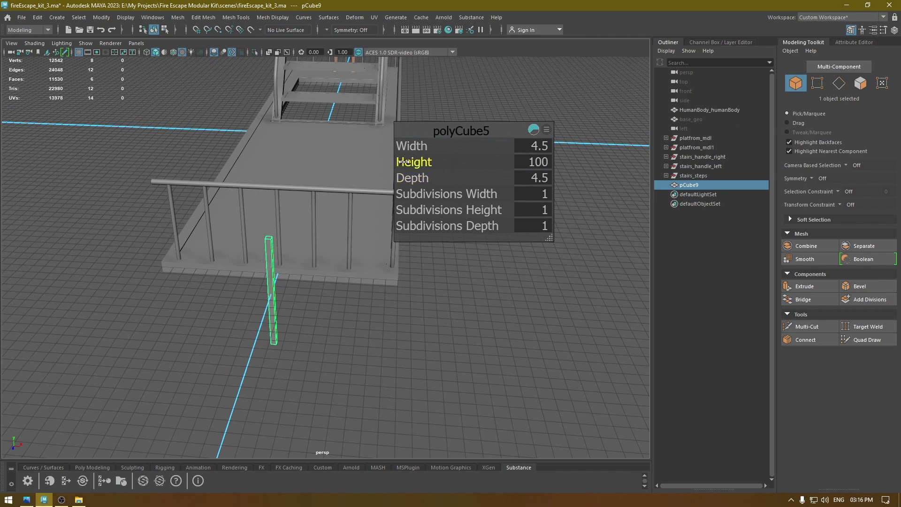
In the front view, raise the post along Y to about 320.80 and shift it sideways along X to about 45.71
key("w")
key("space")
left_click_drag(474, 136, 479, 159)
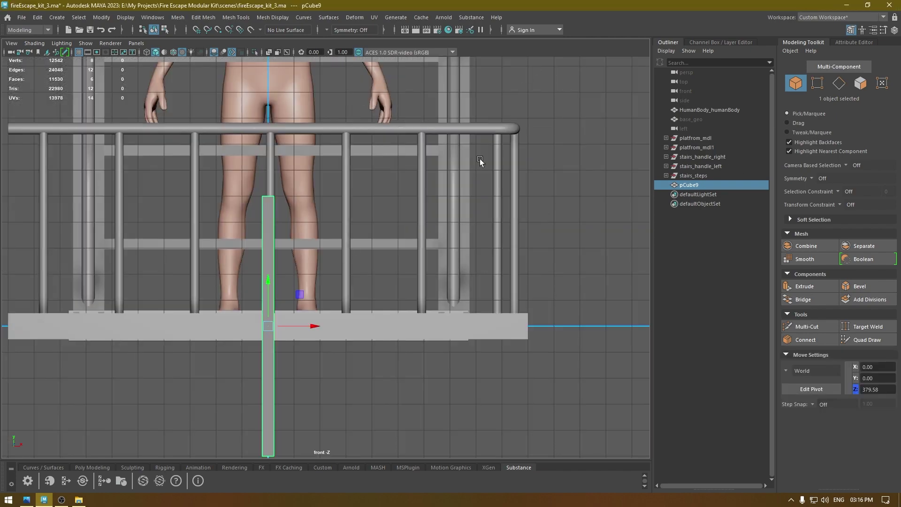
scroll(347, 295, "down", 8)
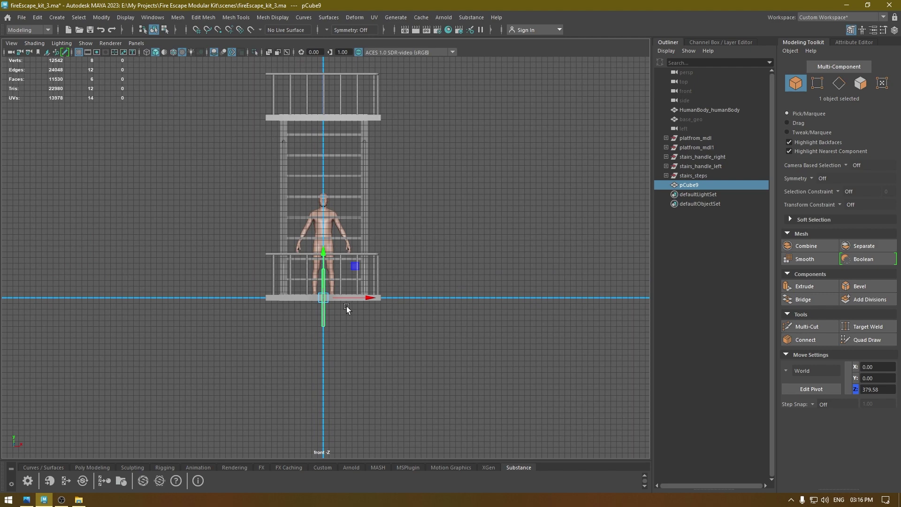
left_click_drag(324, 255, 326, 70)
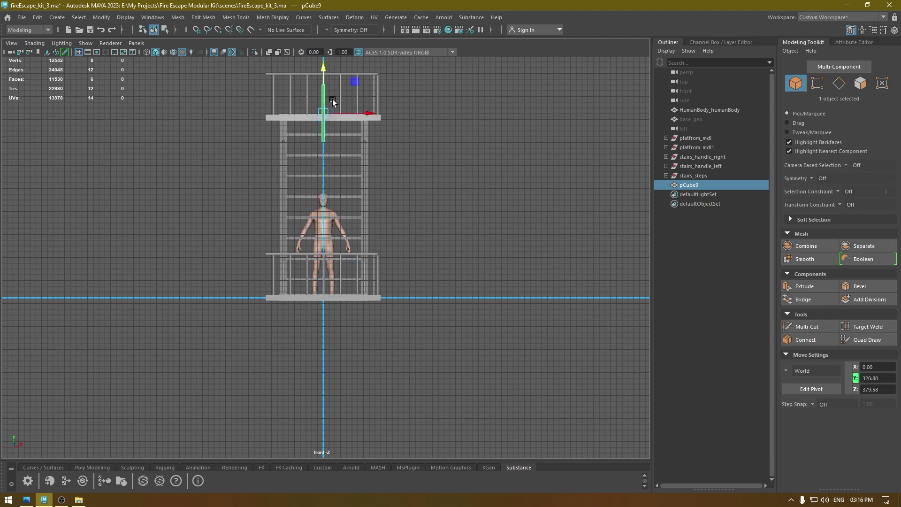
left_click_drag(371, 115, 396, 117)
Lengthen the post by moving its four bottom vertices down along Y to about 75.71
right_click_drag(499, 136, 451, 137)
left_click_drag(432, 108, 271, 182)
left_click_drag(350, 101, 351, 208)
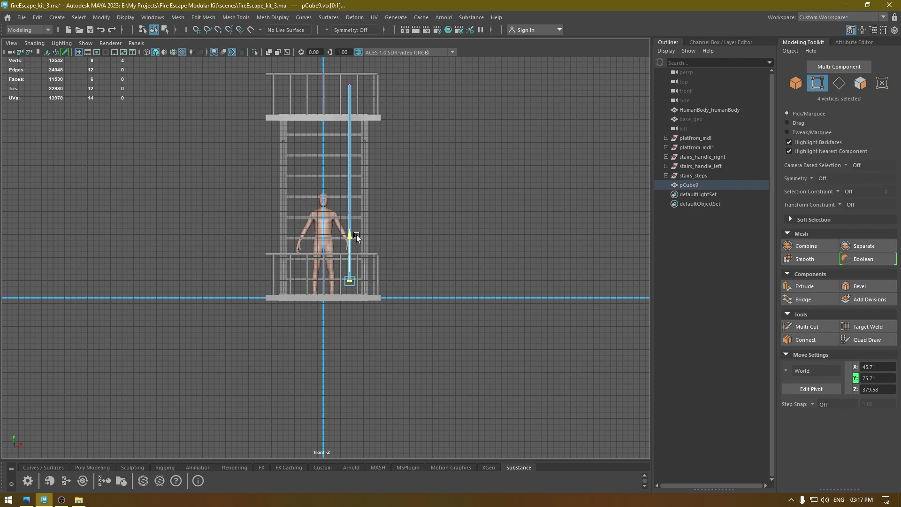
left_click_drag(356, 235, 356, 235)
key("space")
left_click(444, 190)
Return the post to object mode and set its width and depth to 7
left_click_drag(440, 191, 451, 210, "alt")
right_click_drag(452, 210, 472, 192)
left_click_drag(472, 192, 491, 227, "alt")
key("t")
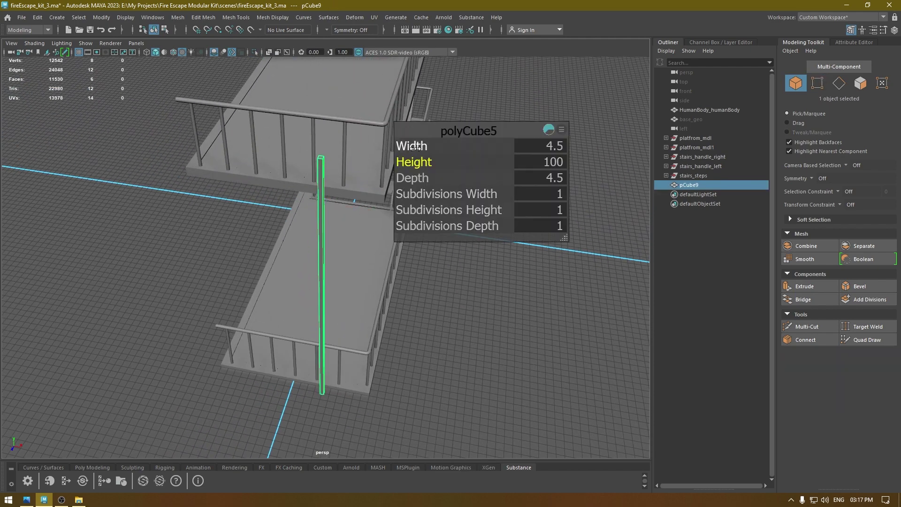
left_click_drag(410, 146, 507, 152)
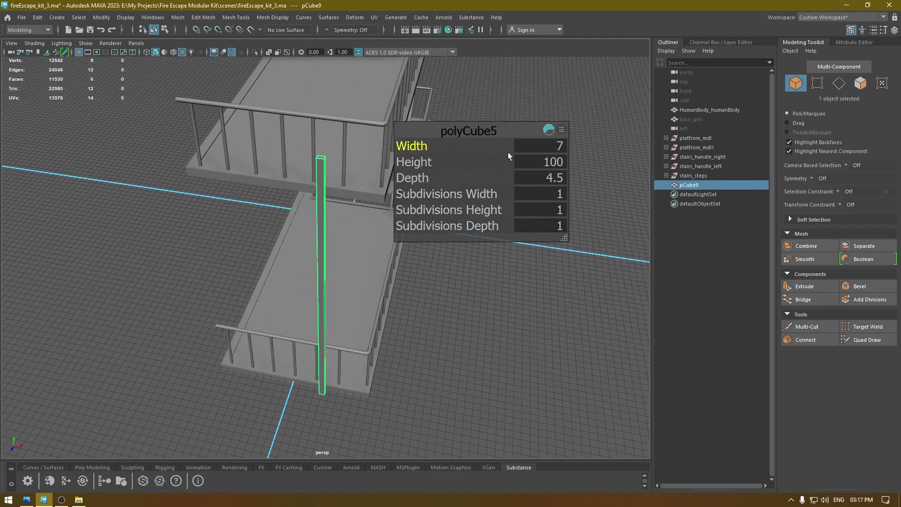
left_click(559, 148)
left_click(556, 176)
type("7")
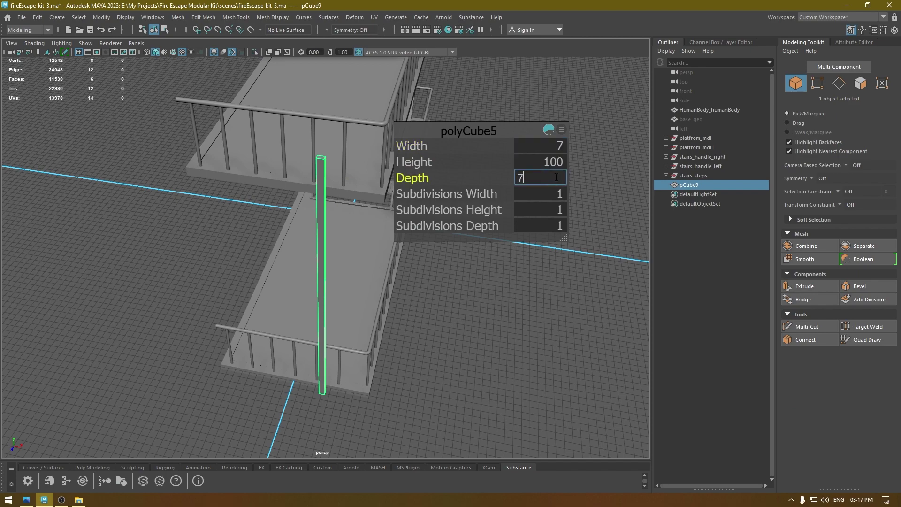
key("Return")
left_click_drag(322, 226, 309, 229, "alt")
key("w")
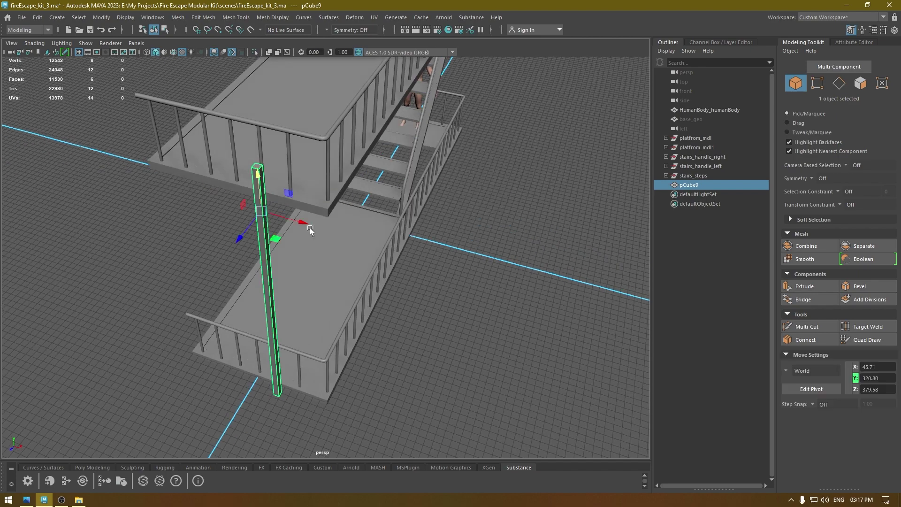
Insert a lengthwise edge loop around the middle of the post and bevel it with fraction 0.5 and 1 segment
scroll(317, 301, "up", 5)
key("f")
right_click_drag(314, 209, 268, 220)
left_click(317, 173)
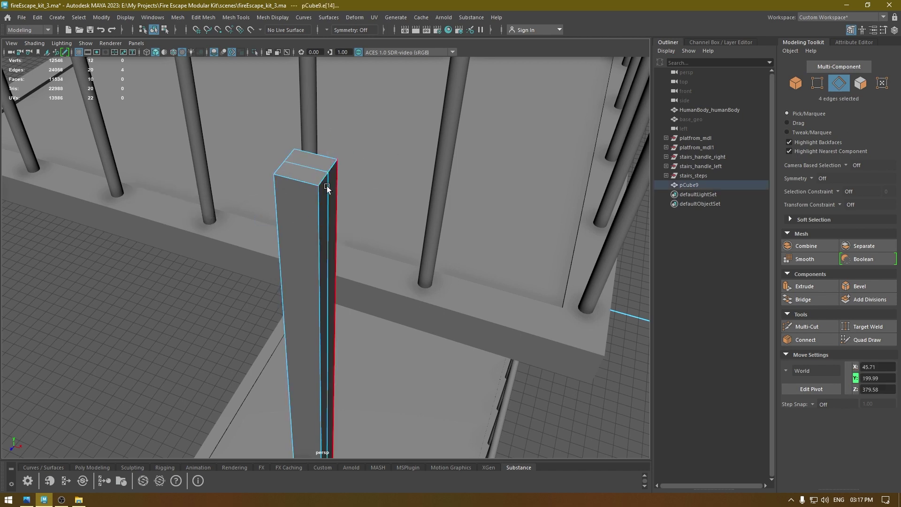
double_click(320, 168)
right_click_drag(319, 167, 351, 168, "shift")
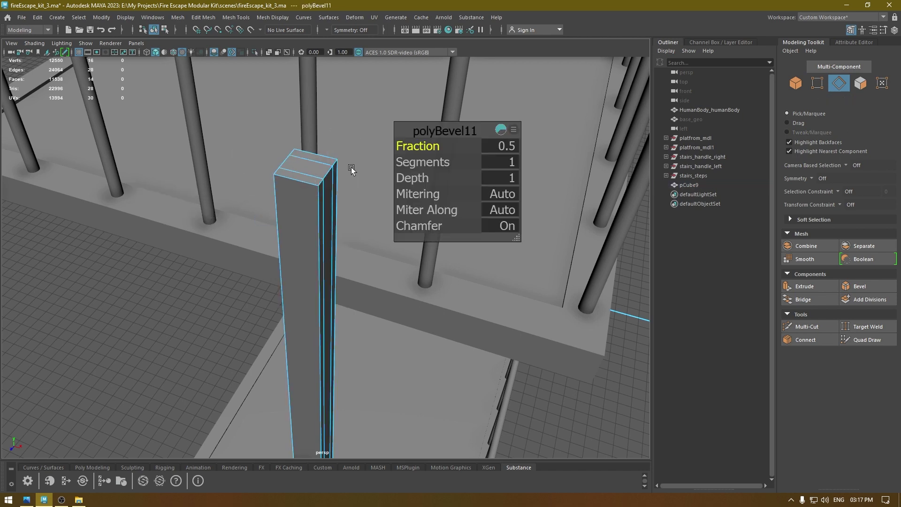
Select the narrow middle face loop on the post and extrude it inward to form a recessed groove
left_click_drag(429, 129, 317, 174, "alt")
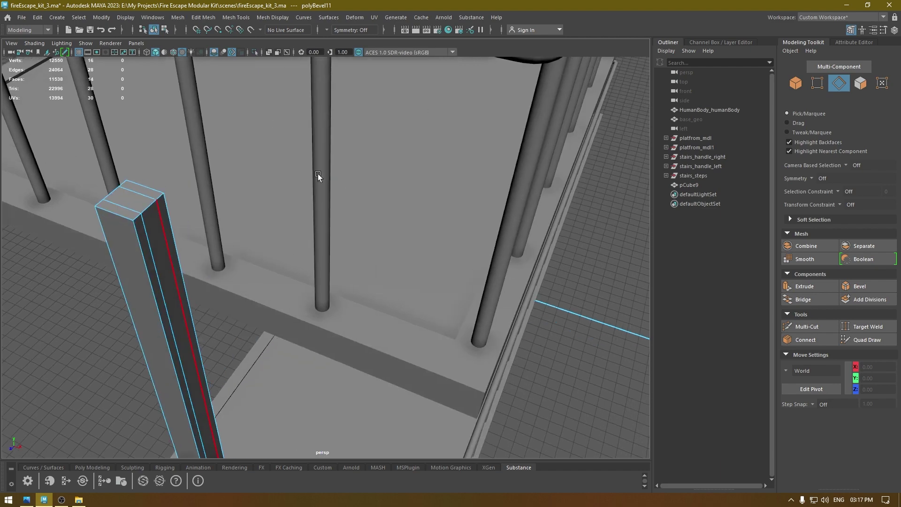
mouse_move(134, 203)
right_mouse_down()
mouse_move(145, 220)
mouse_move(147, 208)
right_mouse_up()
left_click(133, 200)
left_click_drag(428, 142, 423, 142)
key("w")
left_click_drag(155, 234, 82, 311, "alt")
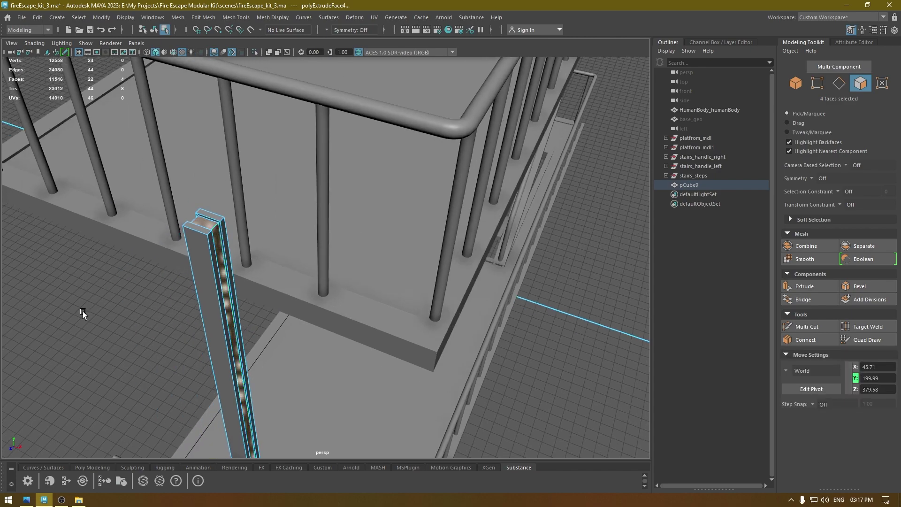
Select all edges of the grooved post and bevel them with fraction 1 and 2 segments
right_click_drag(60, 317, 58, 199)
key("a")
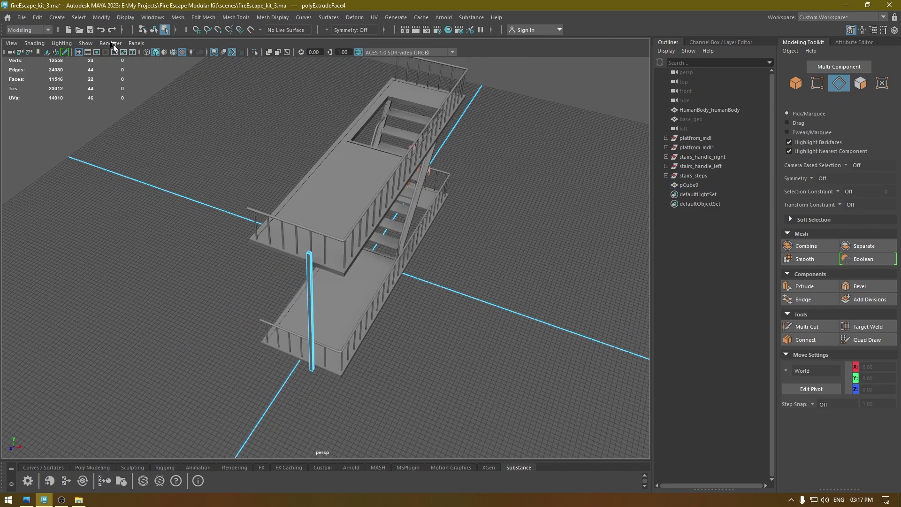
left_click_drag(231, 157, 368, 388)
scroll(328, 332, "up", 10)
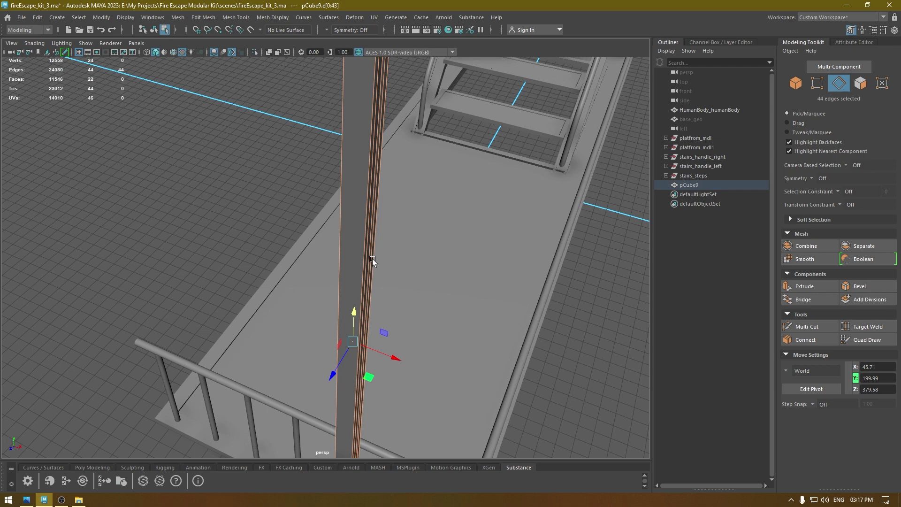
left_click_drag(372, 258, 349, 282, "alt")
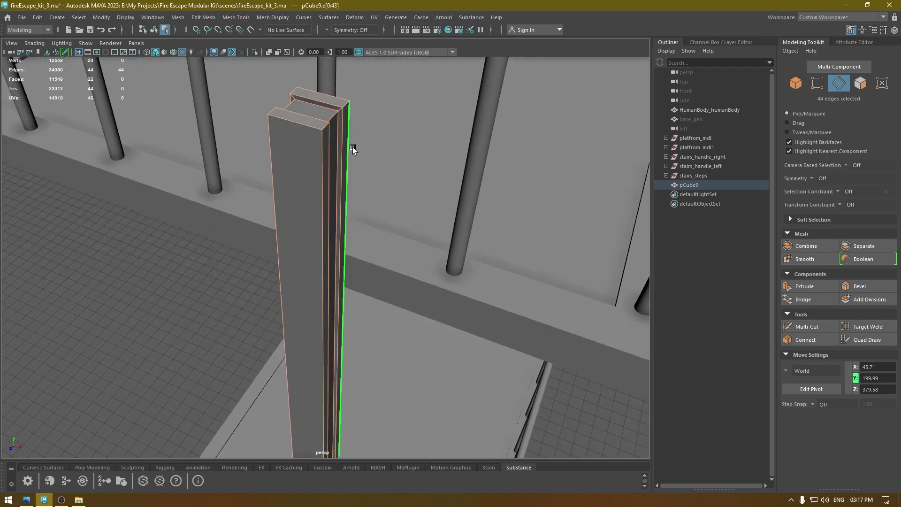
right_click_drag(353, 147, 343, 163, "alt")
left_click_drag(431, 144, 424, 167)
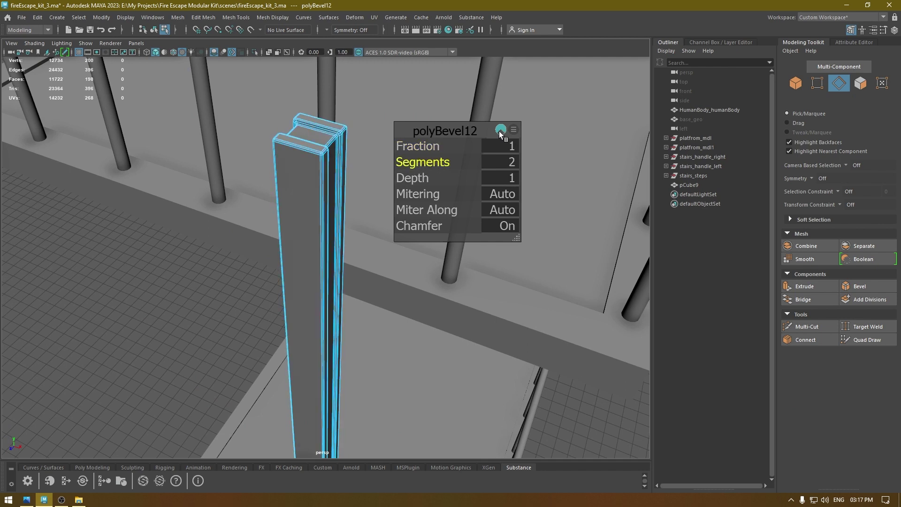
Return the bevelled post to object mode, clear the selection, and save the scene
key("w")
right_click_drag(302, 162, 340, 155)
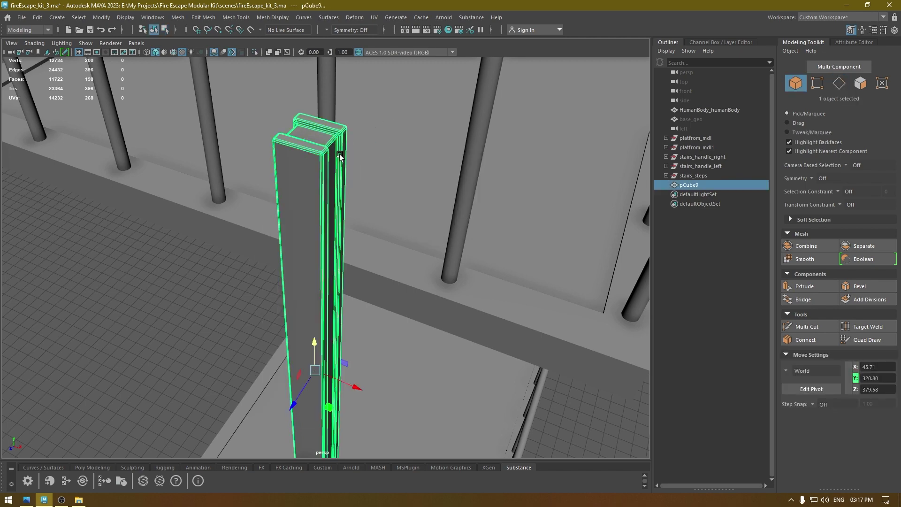
right_click(339, 155)
right_click_drag(342, 417, 397, 418)
left_click(210, 300)
scroll(196, 243, "down", 6)
left_click_drag(196, 243, 192, 243, "alt")
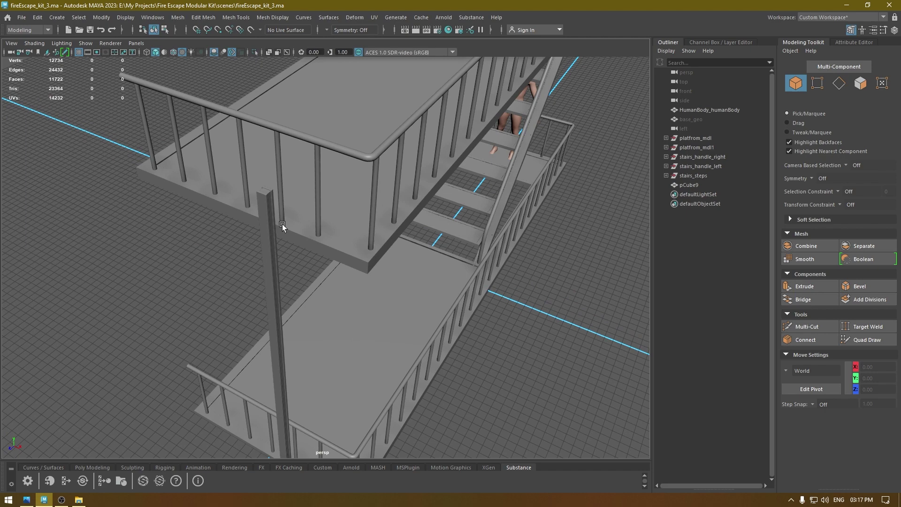
left_click_drag(283, 224, 307, 258, "alt")
Duplicate the post in the front view, move the copy along X to about -27.65, and shift the original slightly inward
key("space")
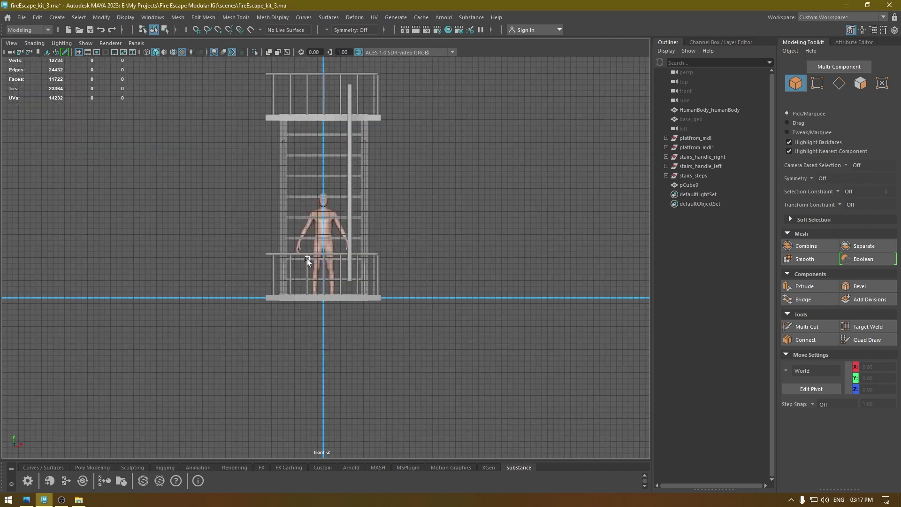
left_click(351, 154)
key("ctrl+d")
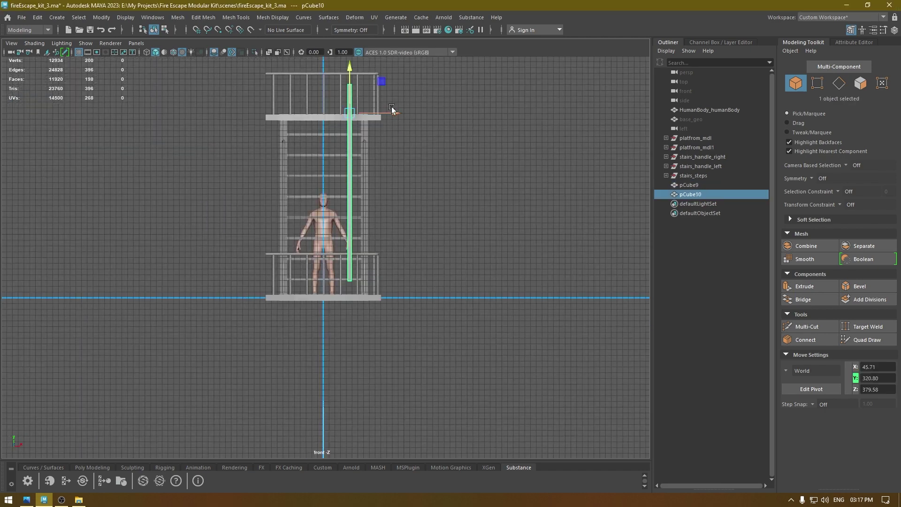
left_click_drag(392, 109, 350, 127)
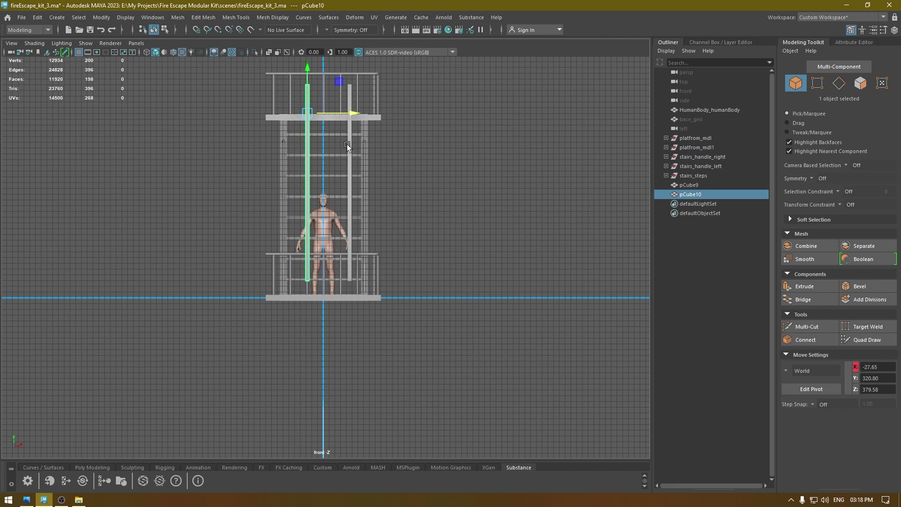
left_click(348, 145)
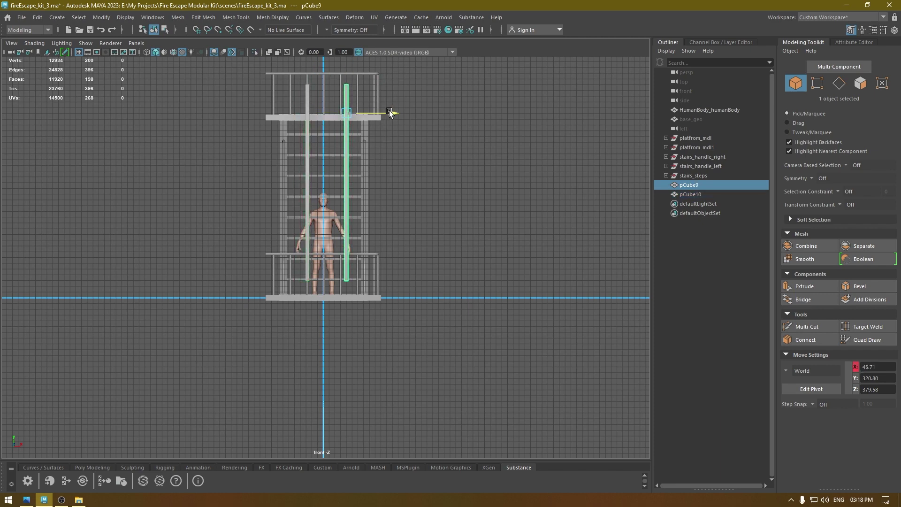
left_click_drag(389, 110, 414, 51)
Return to the perspective view, clear the selection, and save the scene with both posts
key("space")
scroll(416, 182, "down", 5)
left_click_drag(415, 182, 503, 254, "alt")
left_click(521, 232)
key("ctrl+s")
right_click_drag(491, 248, 512, 279, "alt")
middle_click_drag(512, 279, 534, 240, "alt")
right_click_drag(533, 240, 556, 263, "alt")
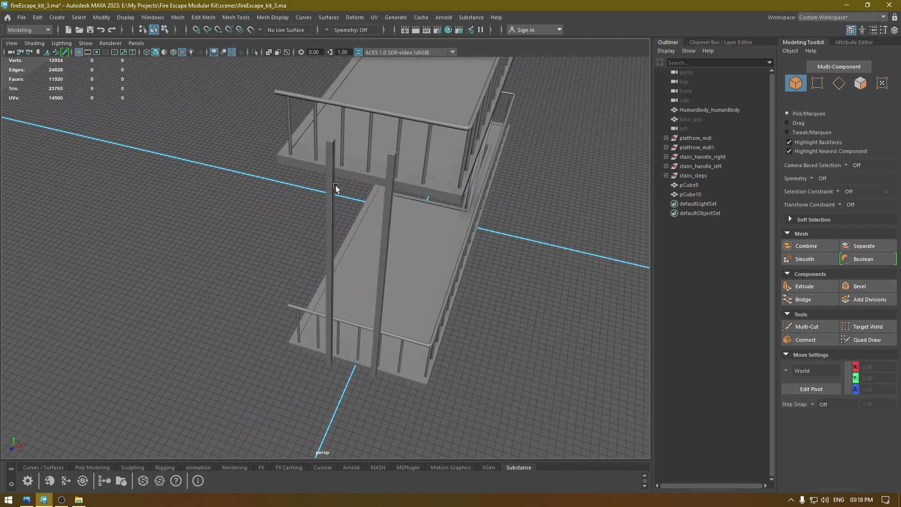
Create a polygon cylinder and move it between the two posts near their upper ends, at about Y 327.37 and Z 383
left_click_drag(407, 202, 487, 190, "alt")
right_click_drag(538, 135, 488, 134, "shift")
left_click_drag(462, 206, 360, 203, "alt")
left_click_drag(346, 272, 337, 287)
left_click_drag(355, 242, 361, 172)
left_click_drag(343, 215, 341, 215)
Set the cylinder's height to about 33.38 and its axis subdivisions to 12
key("t")
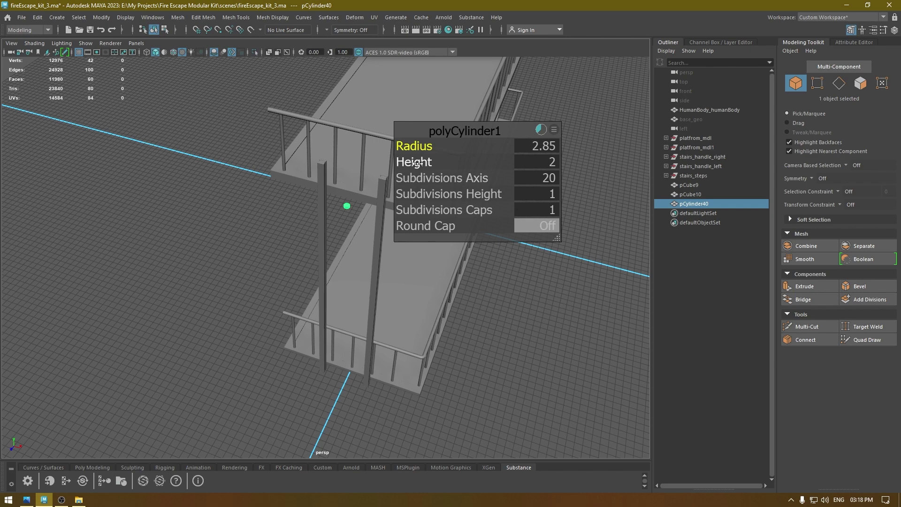
left_click_drag(488, 162, 897, 161)
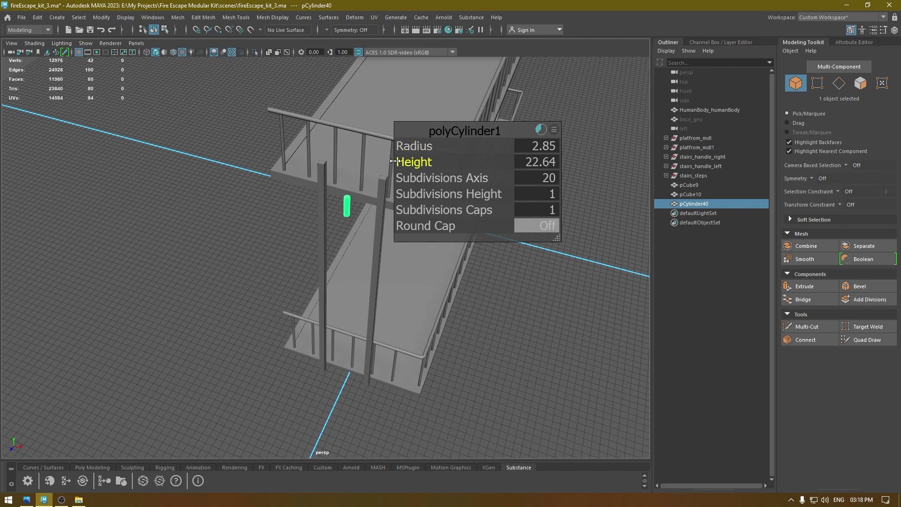
left_click_drag(896, 128, 898, 128)
left_click(528, 177)
type("12")
key("Return")
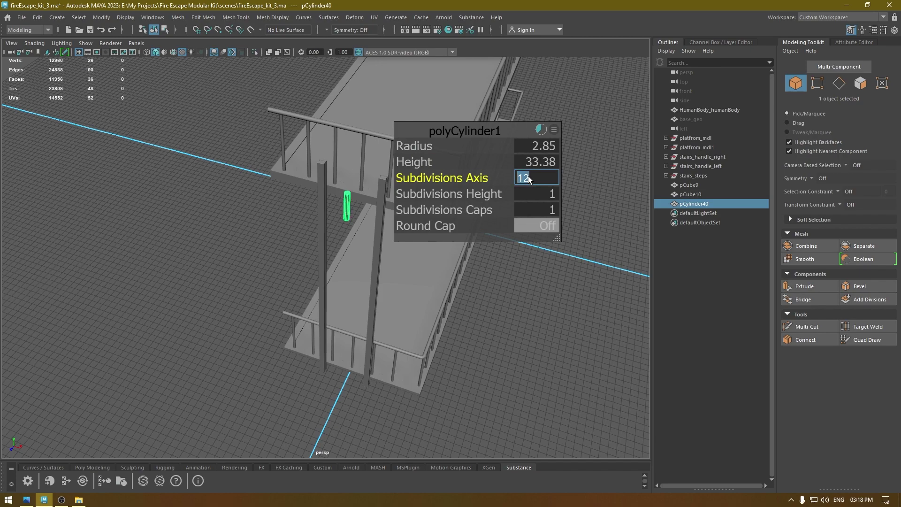
In the front view, rotate the cylinder to horizontal as a rung and raise it along Y to about 356.79
key("w")
key("space")
left_click_drag(473, 129, 465, 262)
middle_click_drag(464, 262, 398, 329, "alt")
right_click_drag(398, 328, 416, 437, "alt")
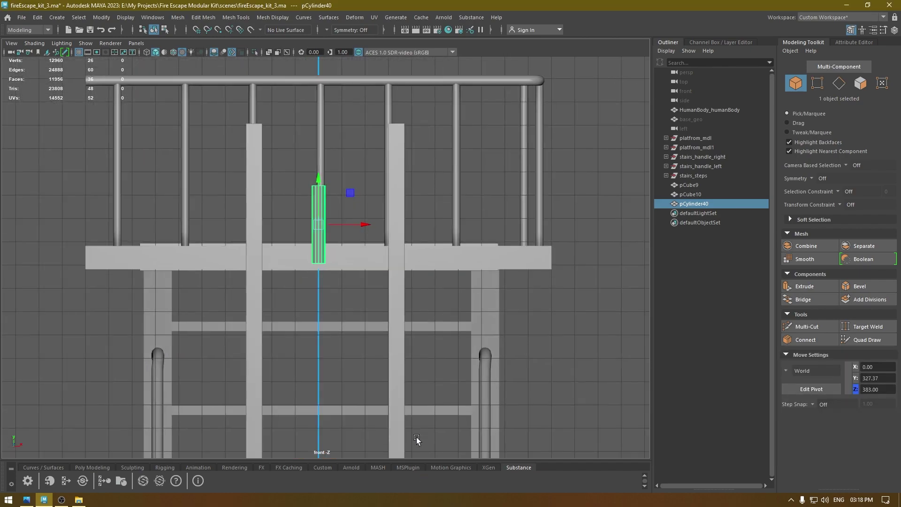
key("e")
left_click_drag(342, 269, 400, 210)
key("w")
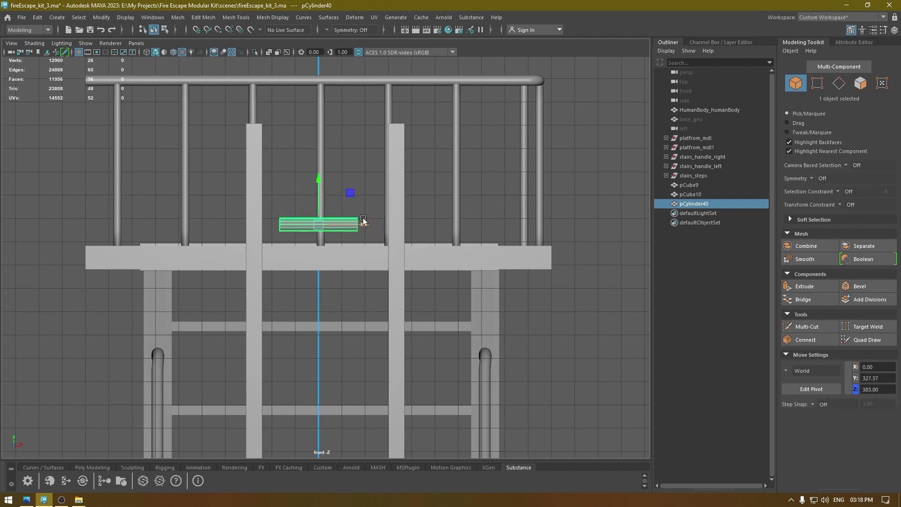
left_click(366, 224)
left_click_drag(324, 180, 322, 111)
In the top view, move the rung along X to about -8.16 to meet one post, and shift it along Z toward the post's groove
key("space")
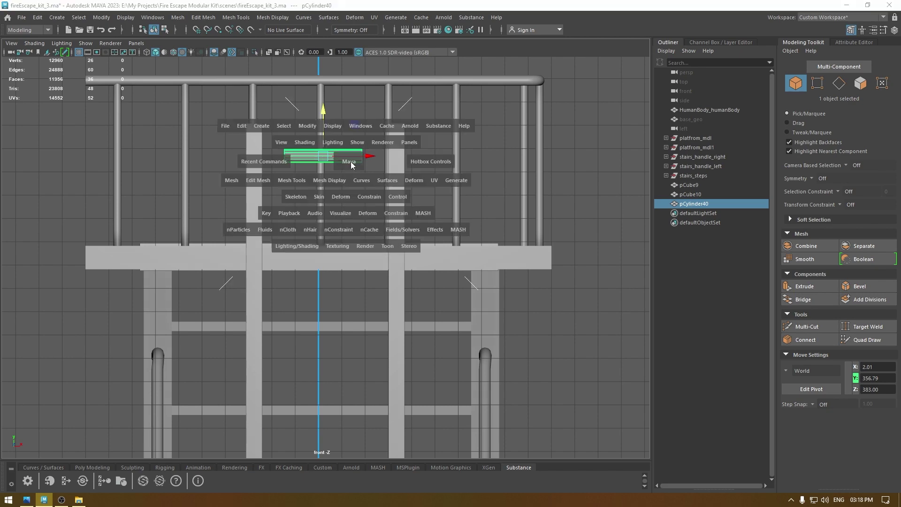
left_click_drag(350, 161, 199, 227)
key("f")
key("space")
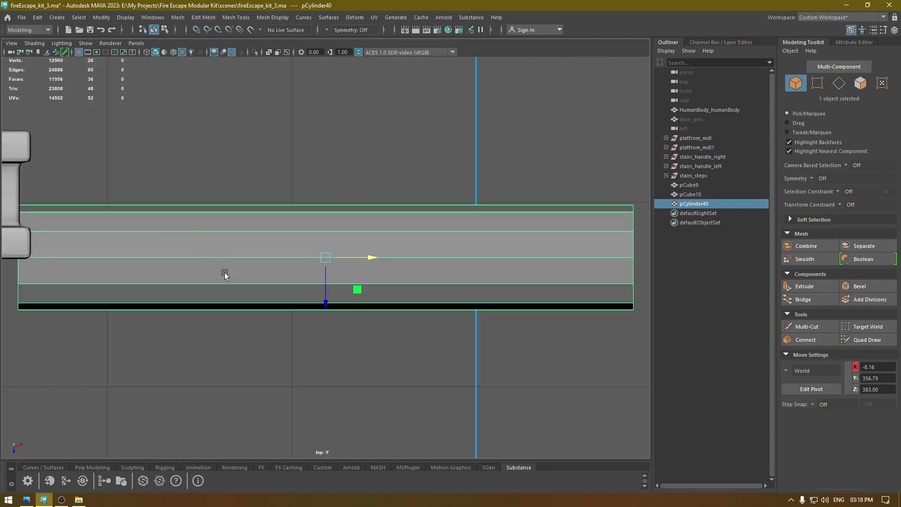
middle_click_drag(224, 274, 299, 275, "alt")
left_click_drag(399, 303, 398, 242)
Reduce the rung's radius to 1.7, centre it in the post's groove at about Z 379.59, and clear the selection
key("t")
left_click_drag(435, 145, 378, 156)
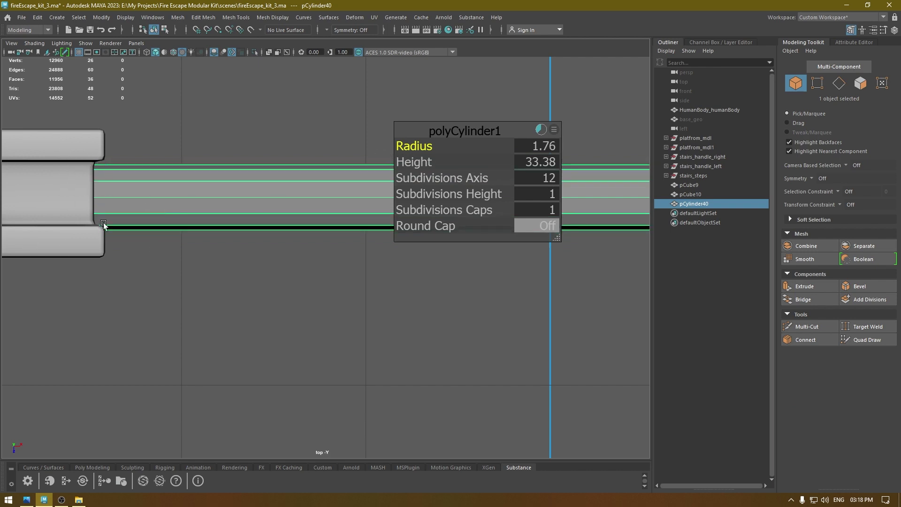
mouse_move(411, 140)
left_mouse_down()
mouse_move(404, 143)
mouse_move(412, 150)
left_mouse_up()
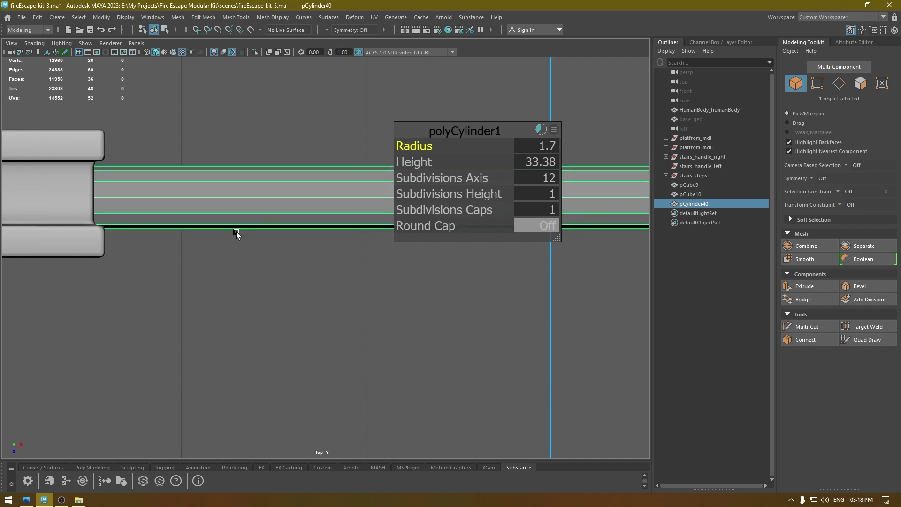
key("w")
left_click_drag(402, 241, 402, 238)
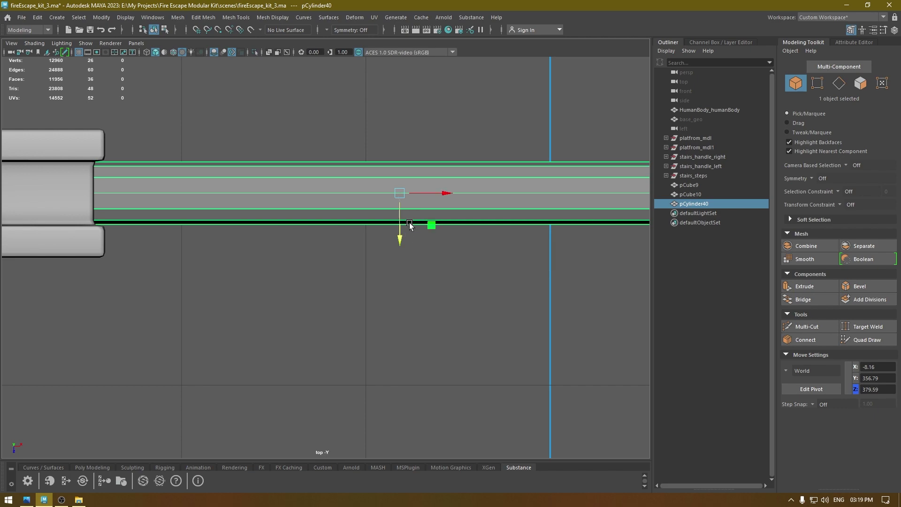
left_click(434, 143)
In the front view, move the rung along X to about 4.51, between the two posts
scroll(390, 162, "up", 1)
key("space")
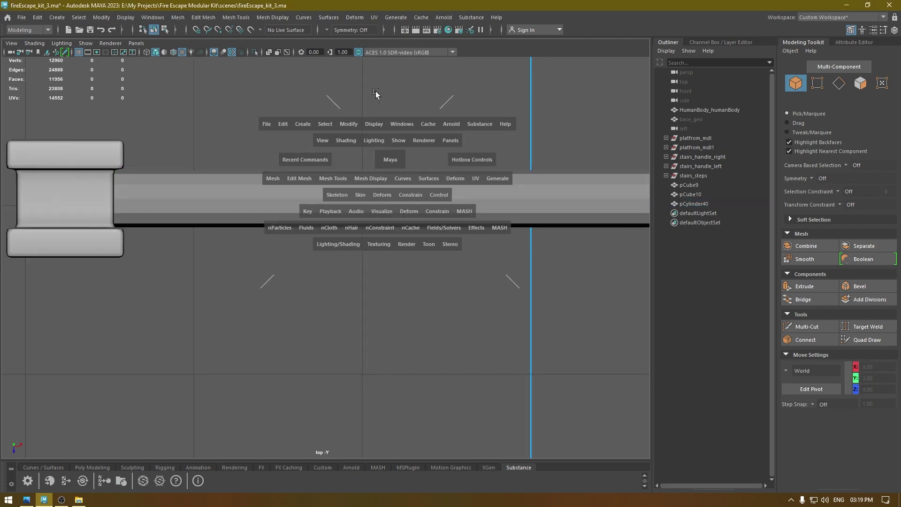
left_click_drag(390, 160, 376, 94)
left_click_drag(382, 244, 475, 211, "alt")
left_click(294, 251)
left_click_drag(295, 253, 269, 295, "alt")
key("space")
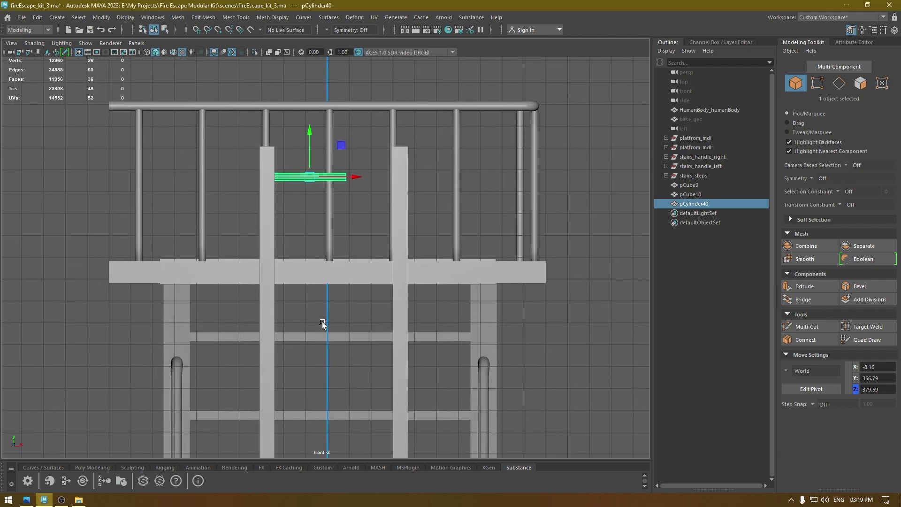
scroll(325, 259, "up", 1)
left_click_drag(353, 164, 386, 165)
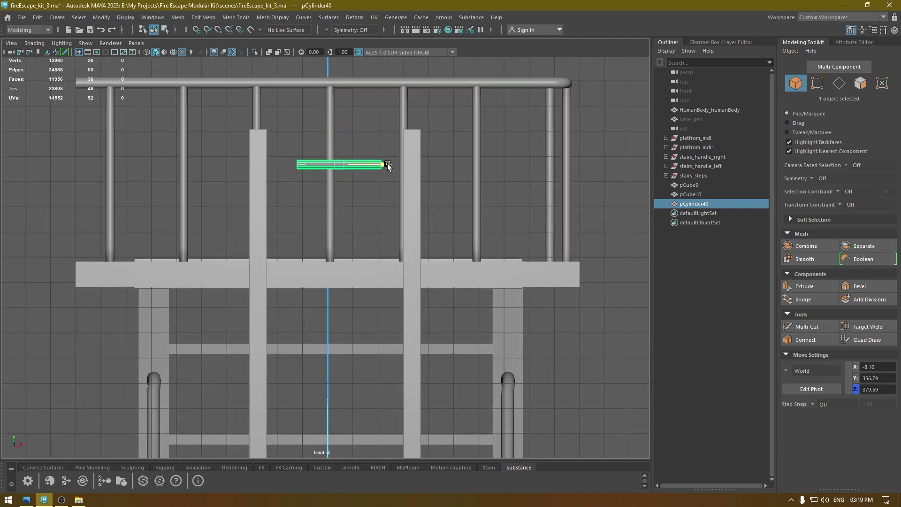
Delete the faces of both end caps of the rung, leaving an open tube
right_click_drag(607, 140, 607, 170)
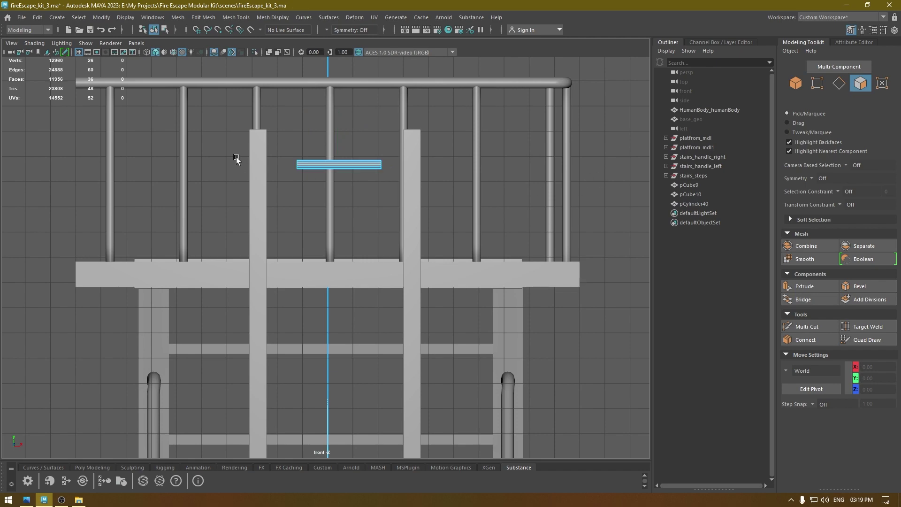
left_click_drag(236, 156, 527, 254)
key("space")
left_click_drag(333, 117, 333, 89)
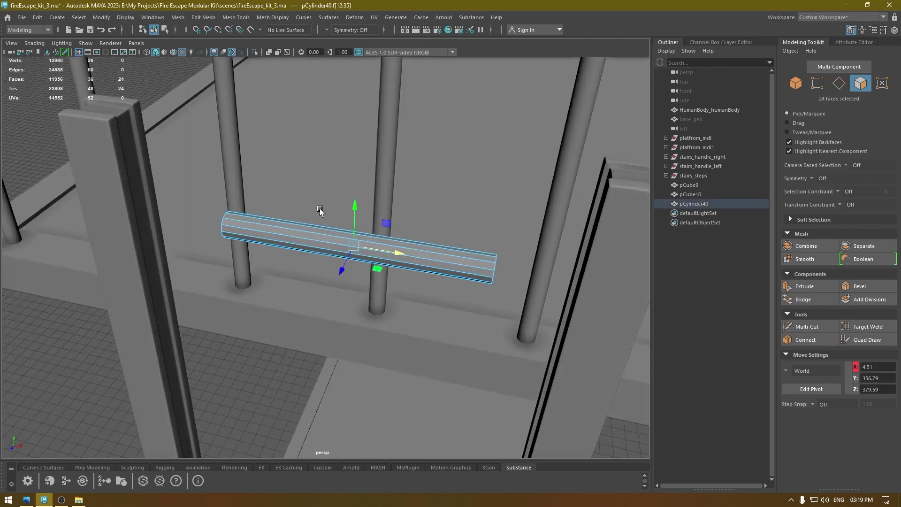
left_click_drag(320, 208, 400, 194, "alt")
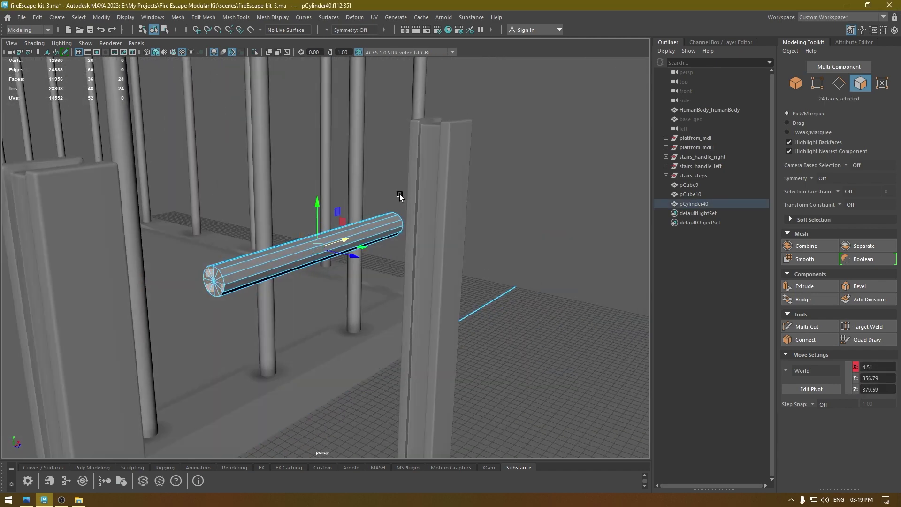
key("Delete")
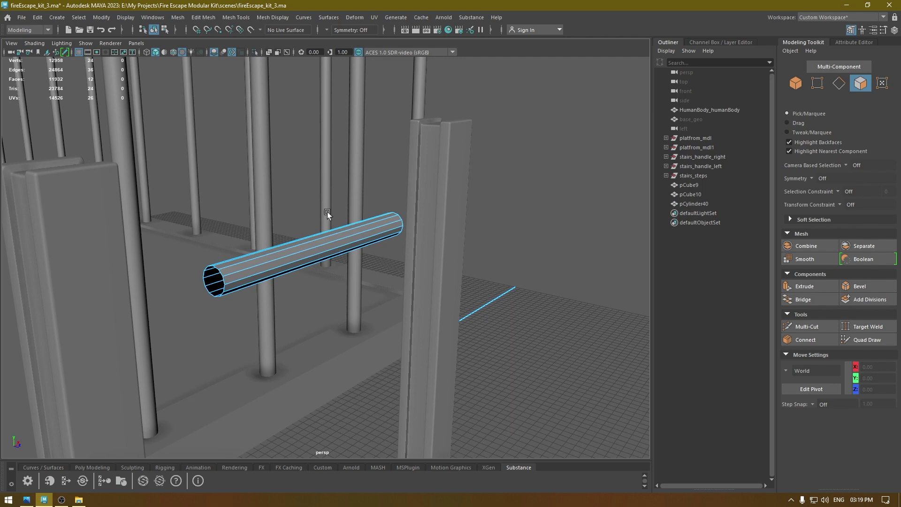
left_click_drag(338, 237, 337, 263, "alt")
Select the 12 vertices around the rung's open end on the positive X side
key("space")
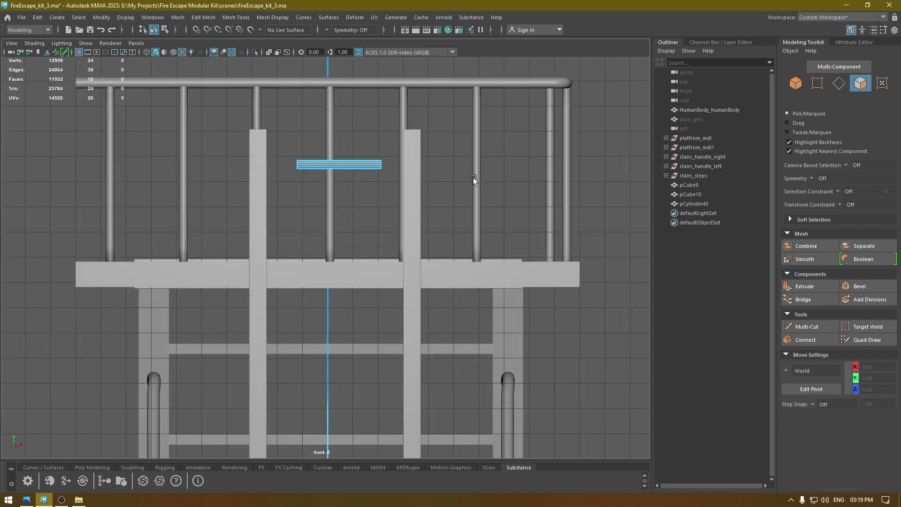
right_click_drag(595, 132, 542, 132)
left_click_drag(416, 131, 380, 166)
scroll(374, 183, "up", 1)
key("space")
left_click(372, 210)
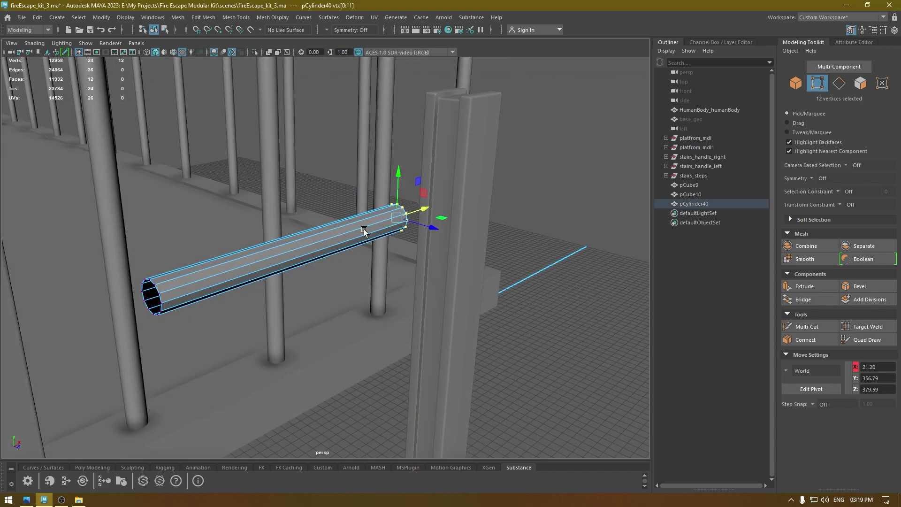
key("v")
left_click_drag(422, 209, 287, 249)
key("ctrl+z")
key("v")
left_click_drag(417, 211, 392, 235)
right_click_drag(393, 235, 332, 206, "alt")
key("ctrl+z")
Extend the selected rung end to its facing post with vertex snapping, and extend the opposite end's vertices to about X -24.93 at the other post
key("v")
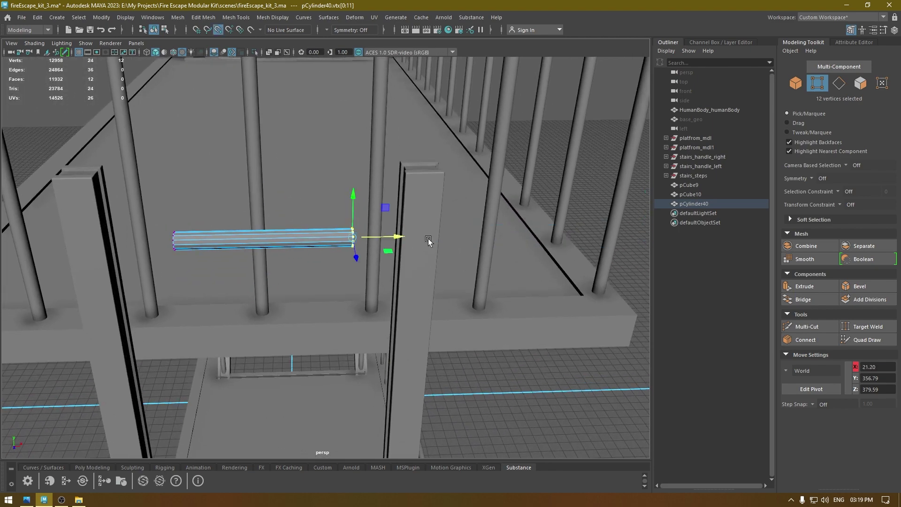
left_click_drag(401, 236, 451, 202)
right_click_drag(443, 199, 301, 234, "alt")
middle_click_drag(234, 292, 261, 261, "alt")
left_click_drag(246, 258, 182, 215)
key("v")
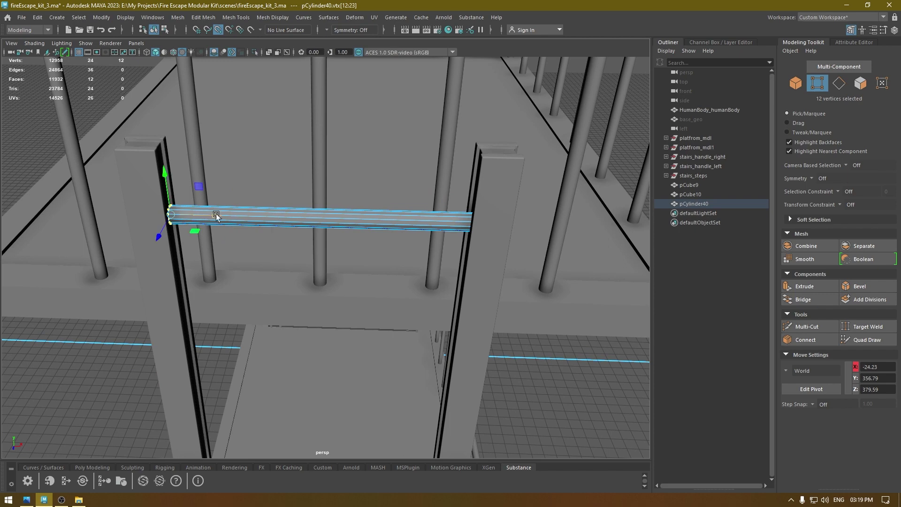
middle_click_drag(216, 215, 213, 215)
left_click_drag(213, 215, 183, 222, "alt")
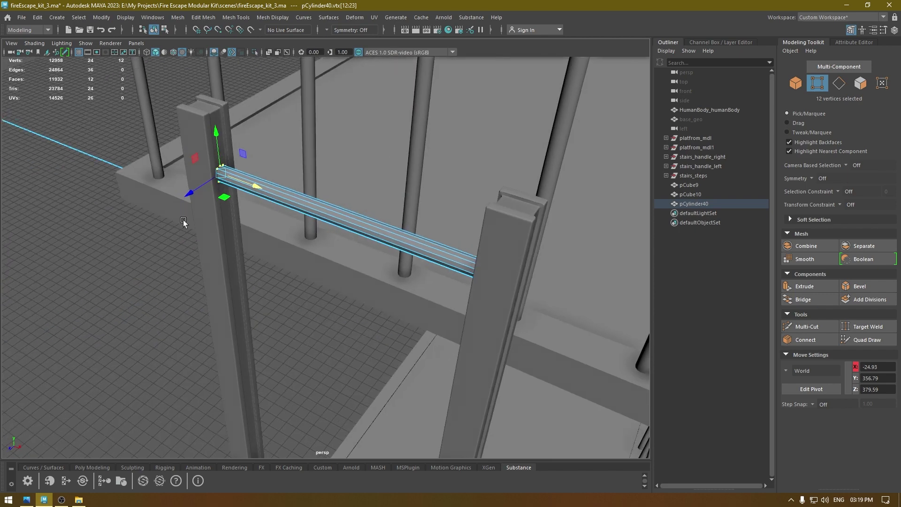
left_click_drag(255, 185, 152, 186)
Soften the edges of the whole rung in object mode and clear the selection
right_click_drag(111, 199, 150, 187)
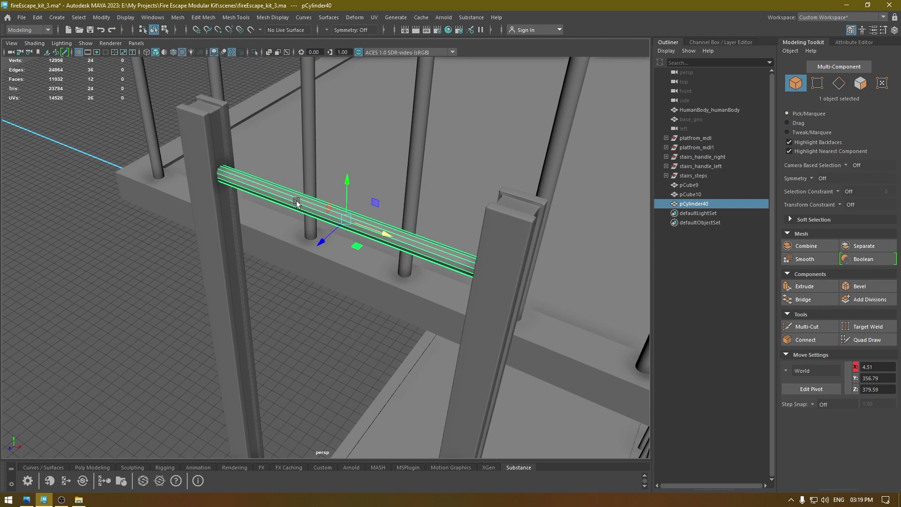
left_click(274, 17)
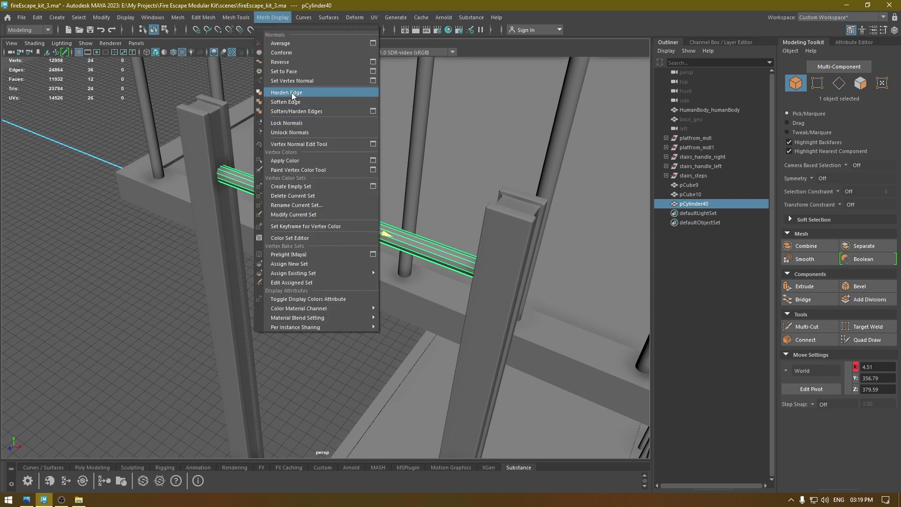
left_click(285, 101)
right_click_drag(76, 209, 101, 185)
left_click(100, 185)
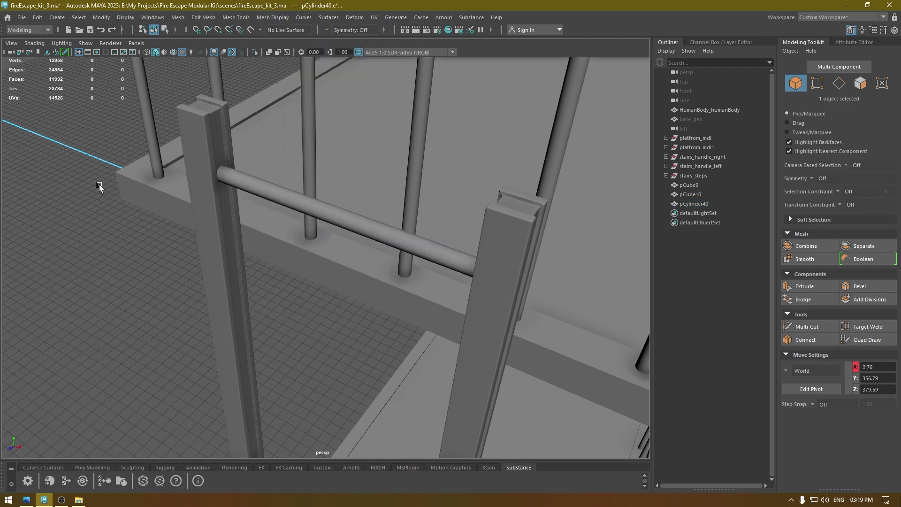
left_click(289, 201)
right_click_drag(289, 202, 370, 452)
left_click(137, 274)
In the front view, duplicate the rung and lower the copy along Y to about 329.99
left_click_drag(136, 274, 333, 277, "alt")
left_click(335, 230)
key("space")
scroll(332, 272, "down", 3)
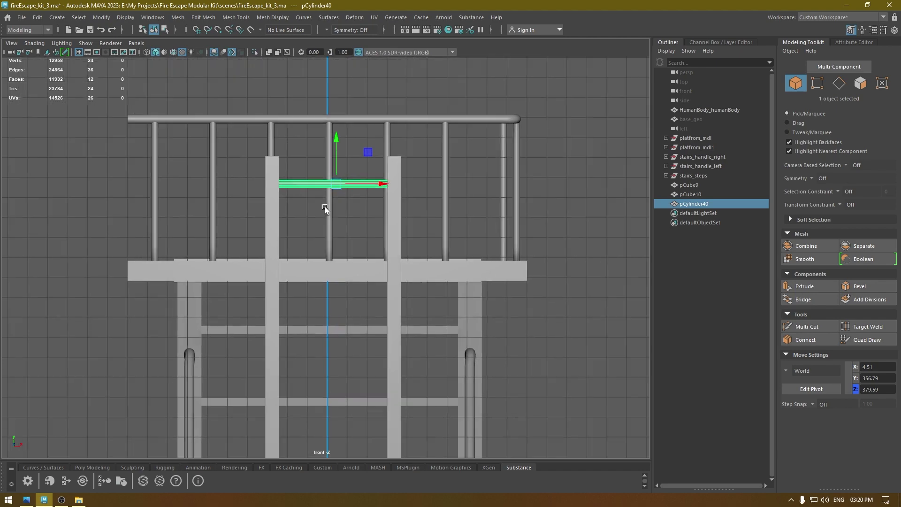
middle_click_drag(324, 212, 311, 127, "alt")
key("ctrl+d")
left_click_drag(329, 69, 331, 125)
scroll(336, 224, "down", 6)
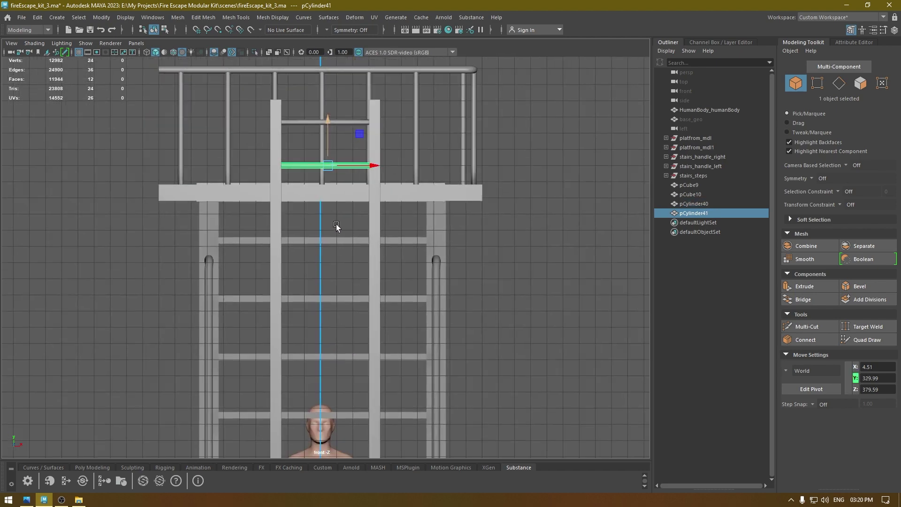
scroll(327, 216, "down", 1)
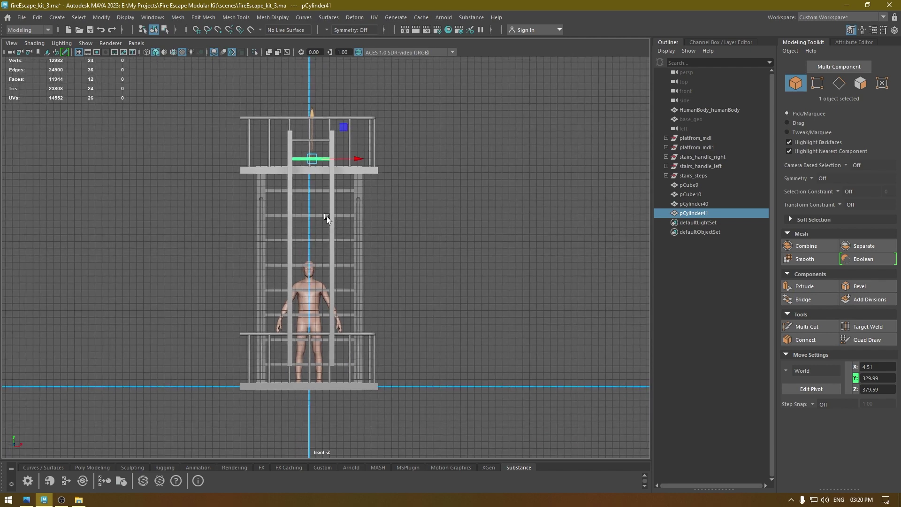
Repeat the duplicate with the same downward offset ten times, filling the ladder with rungs down to about Y 62.06
key("shift+d")
key("shift+d")
key("shift+d")
key("shift+d")
key("shift+d")
key("shift+d")
key("shift+d")
key("shift+d")
key("shift+d")
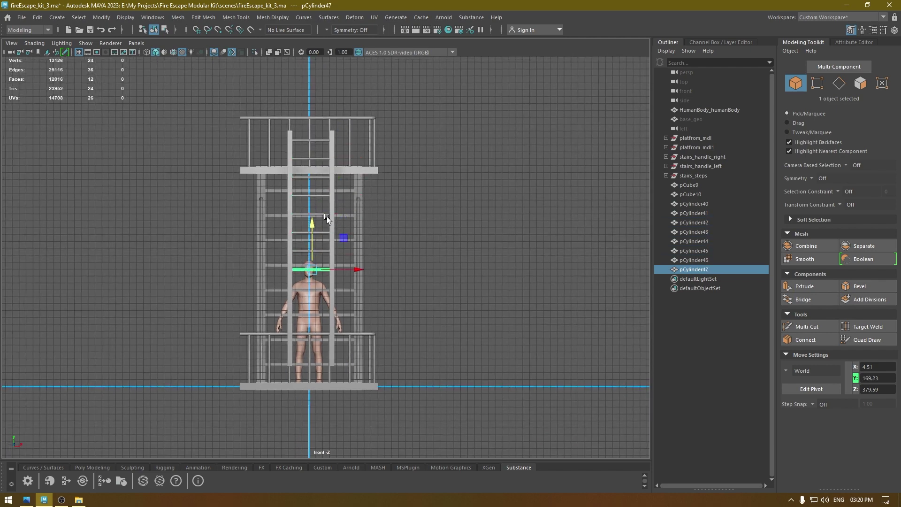
key("shift+d")
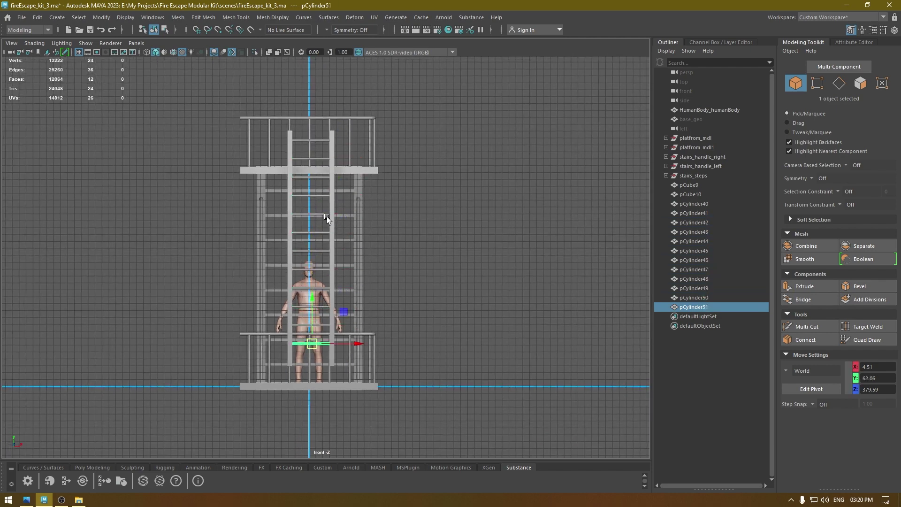
Group both posts and all the rungs, and name the group "ladder"
key("space")
key("space")
scroll(382, 272, "down", 4)
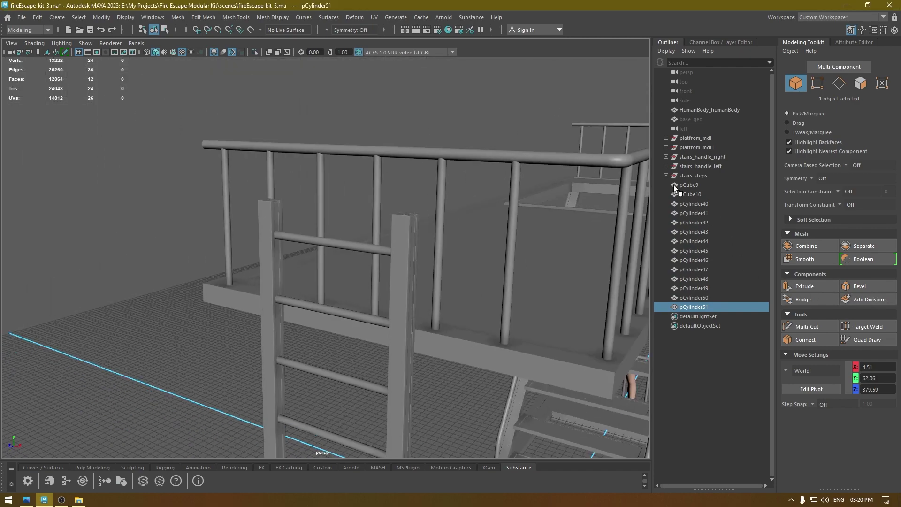
left_click(707, 185, "shift")
scroll(375, 263, "down", 6)
left_click_drag(347, 258, 409, 236, "alt")
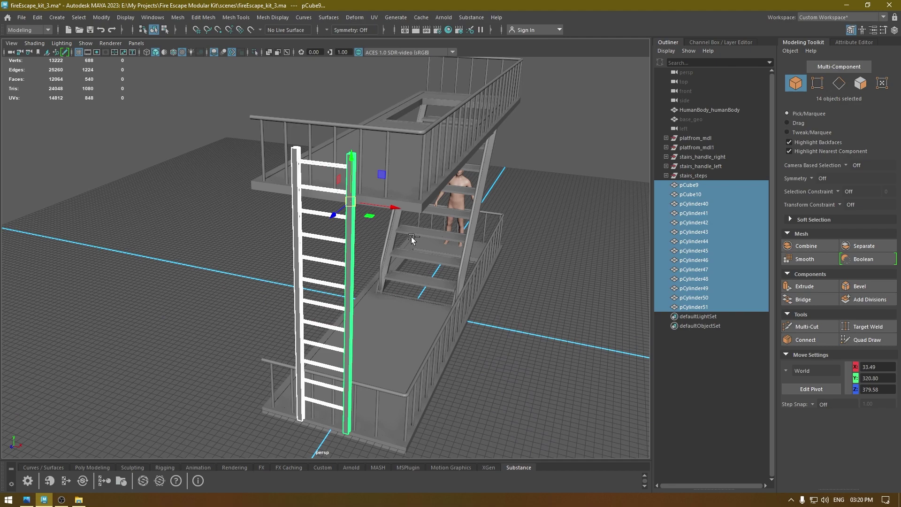
key("ctrl+g")
double_click(688, 186)
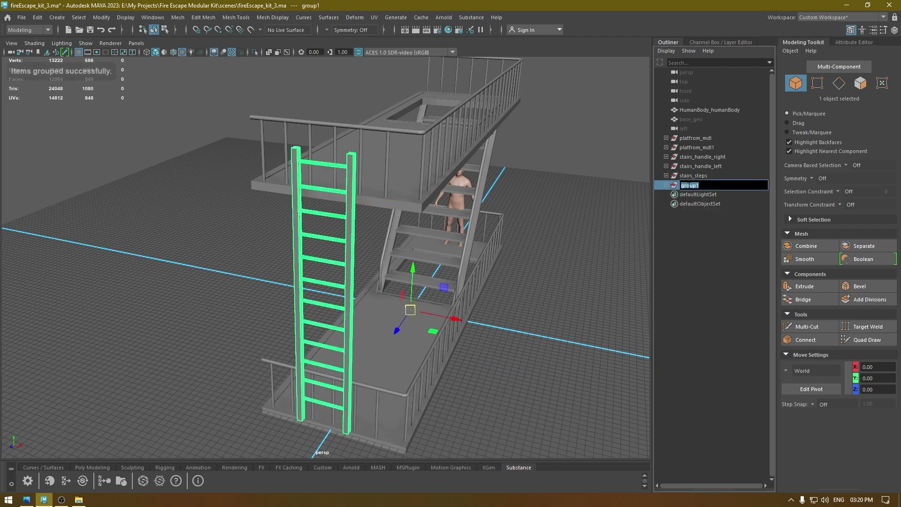
type("ladder")
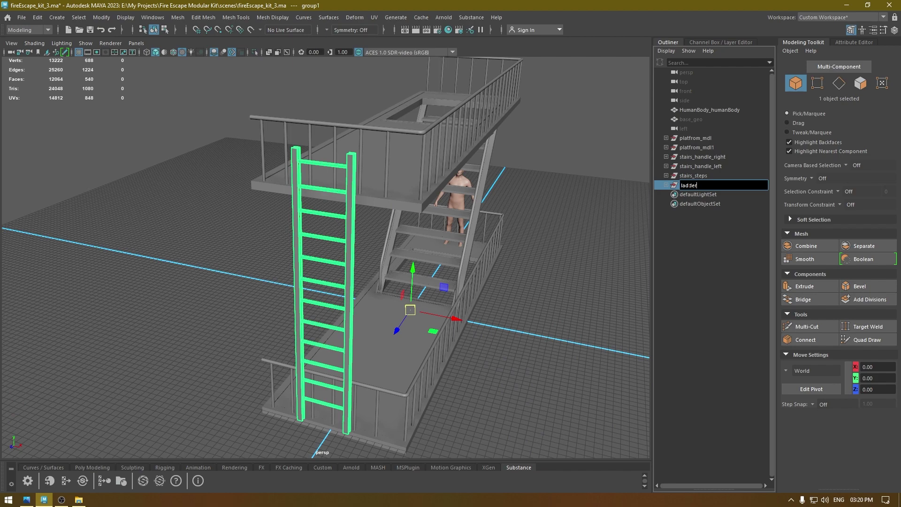
key("Return")
left_click(584, 195)
Nest the stairs_steps group inside the stairs_handle_left group and clear the selection
left_click_drag(584, 195, 547, 224, "alt")
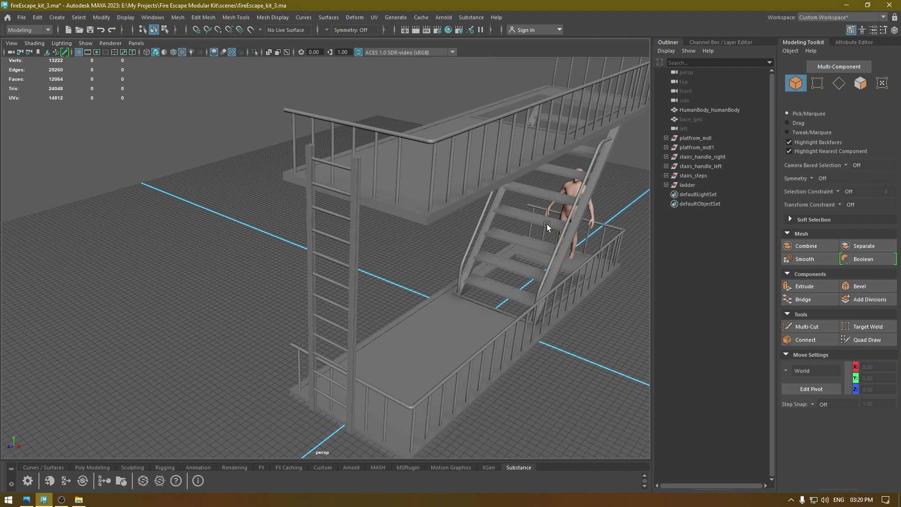
right_click_drag(547, 224, 536, 198, "alt")
middle_click_drag(536, 199, 361, 249, "alt")
left_click(693, 176)
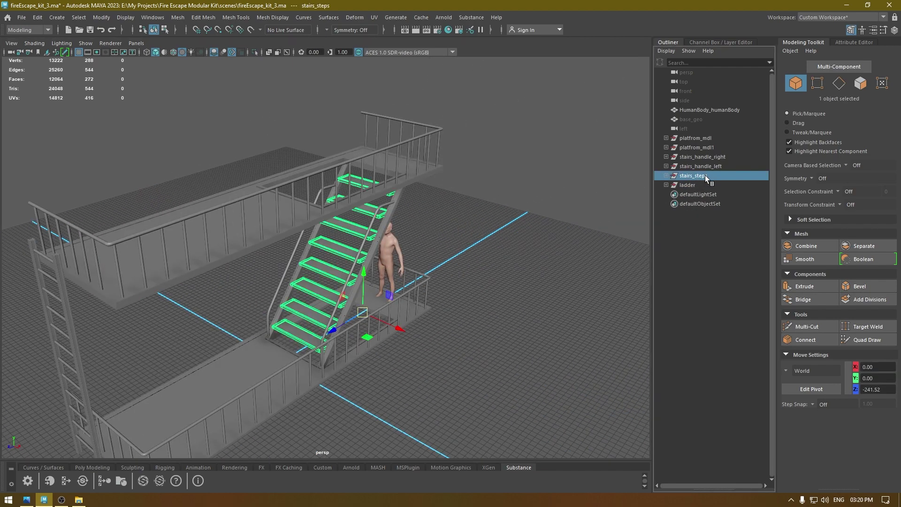
left_click(667, 167)
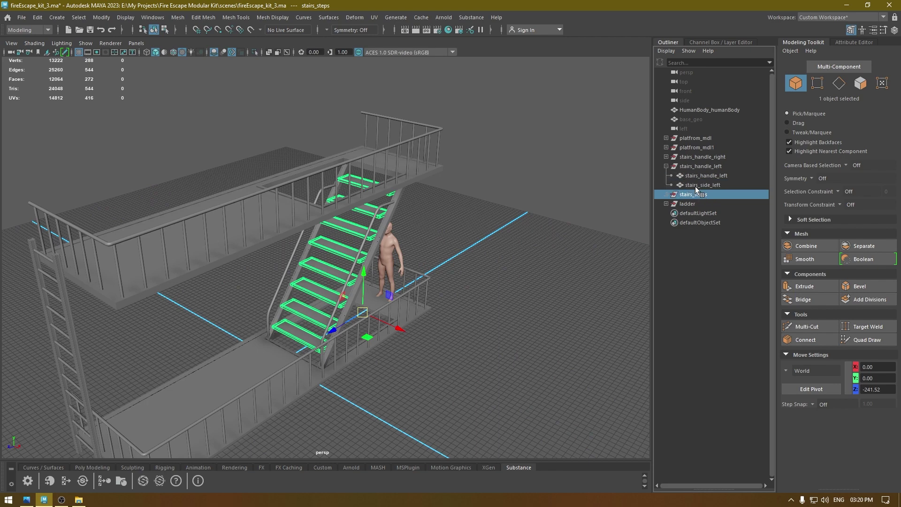
left_click_drag(695, 187, 708, 172)
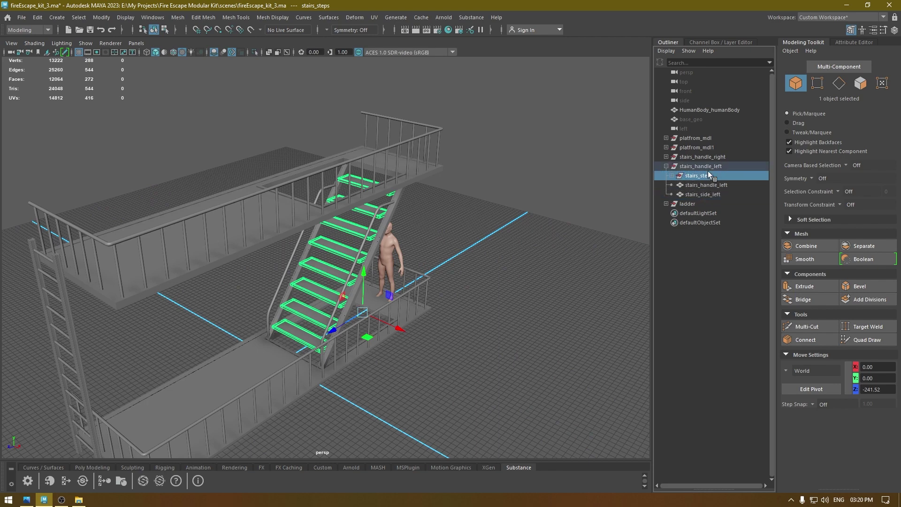
left_click(666, 167)
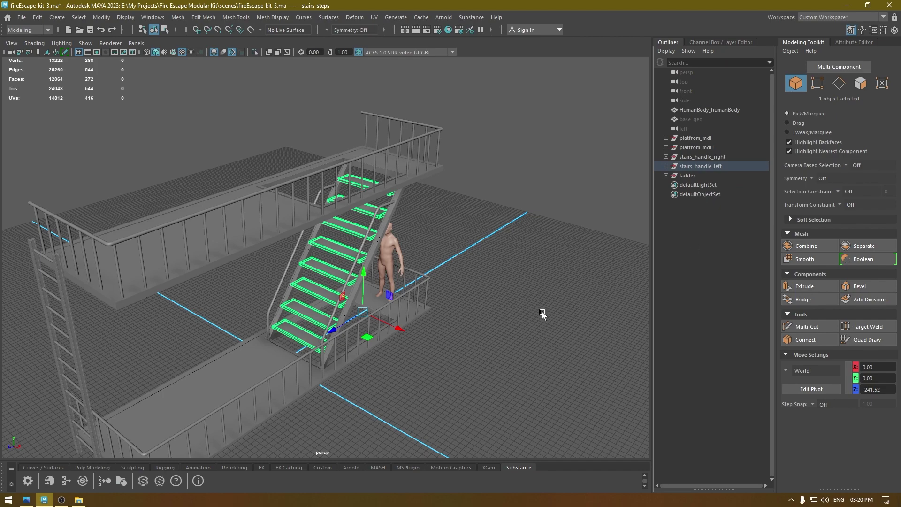
left_click_drag(542, 314, 522, 275, "alt")
left_click(501, 241)
Centre the ladder group's pivot and, in the side view, move the ladder along Z to about 354.02 against the platform's end
key("space")
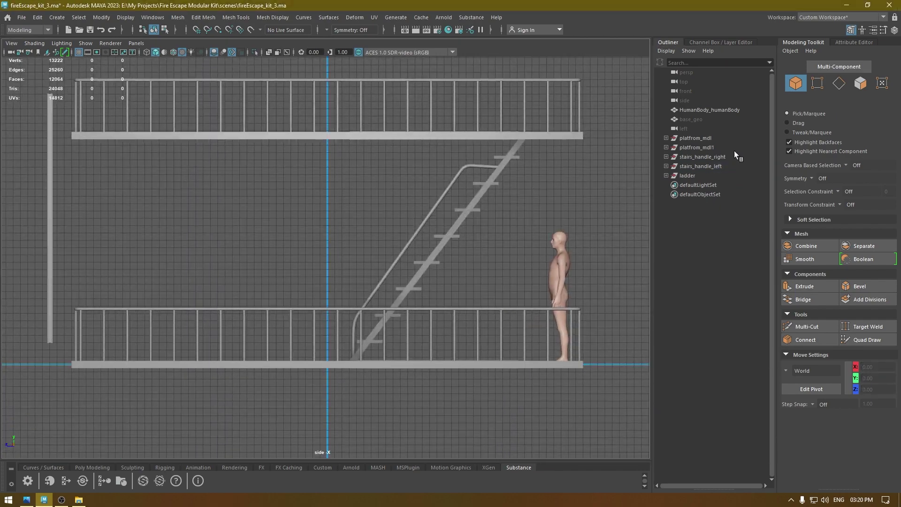
left_click(698, 175)
key("f")
key("space")
left_click_drag(282, 164, 299, 235)
scroll(197, 260, "up", 1)
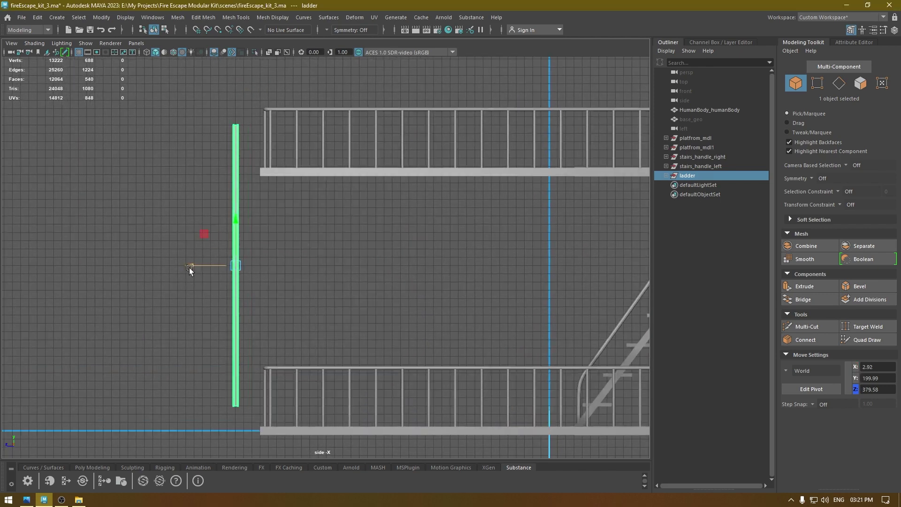
left_click_drag(189, 266, 330, 355)
Examine how the ladder meets the platform's edge up close, and review the whole fire escape from several angles
key("space")
key("f")
scroll(331, 355, "up", 4)
middle_click_drag(331, 356, 325, 340, "alt")
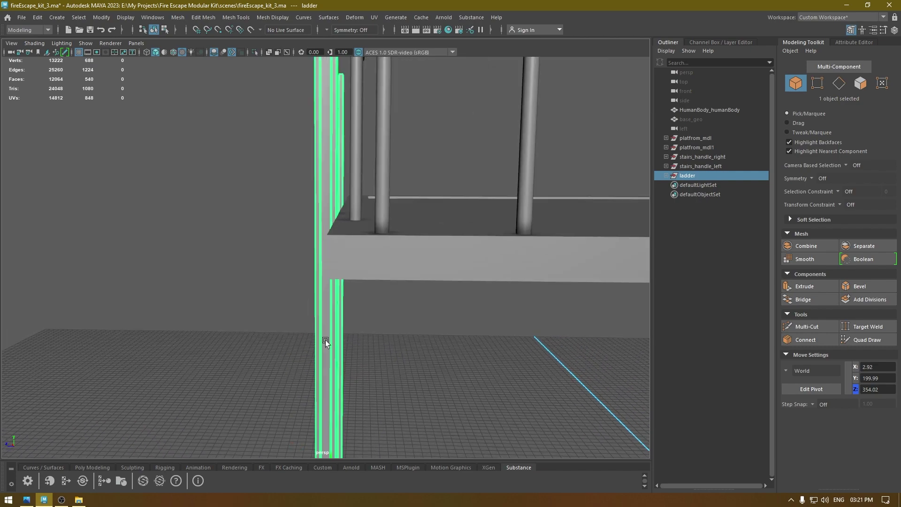
left_click_drag(326, 340, 374, 362, "alt")
middle_click_drag(367, 336, 367, 336)
left_click_drag(308, 344, 314, 344, "alt")
left_click(245, 330)
scroll(252, 277, "down", 6)
left_click_drag(245, 330, 297, 257, "alt")
scroll(401, 246, "down", 3)
left_click_drag(461, 256, 263, 294, "alt")
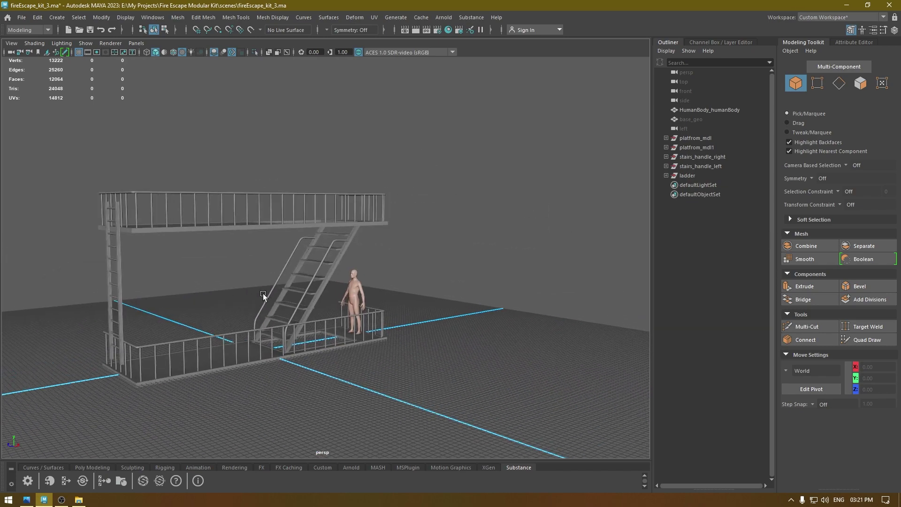
left_click_drag(438, 319, 464, 337, "alt")
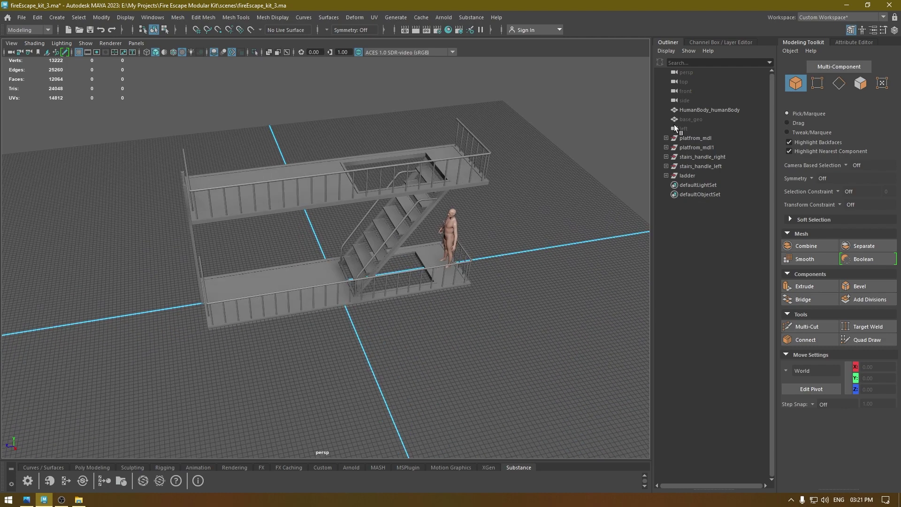
Delete the lower platform group platfrom_mdl and unhide base_geo beneath the stairs
left_click(700, 140)
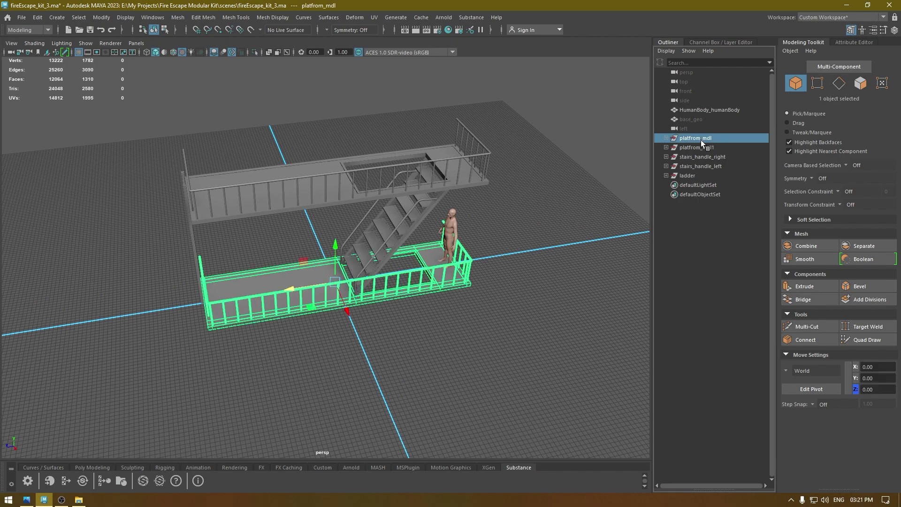
key("Delete")
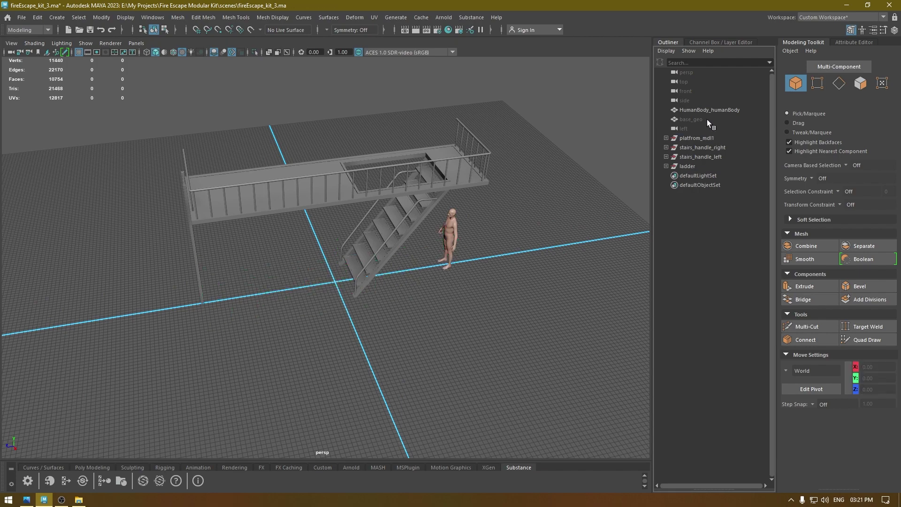
left_click(706, 120)
key("h")
left_click(495, 301)
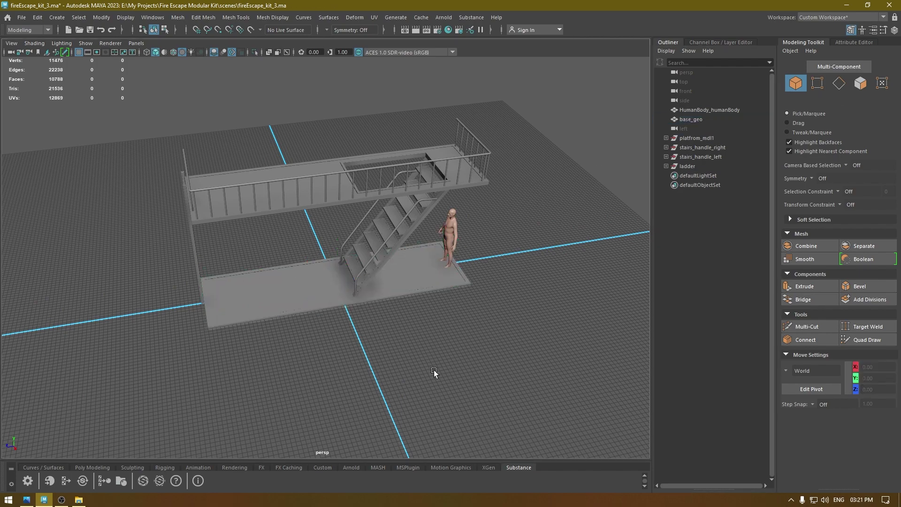
left_click_drag(435, 372, 392, 282, "alt")
scroll(605, 223, "down", 2)
middle_click_drag(608, 219, 610, 284, "alt")
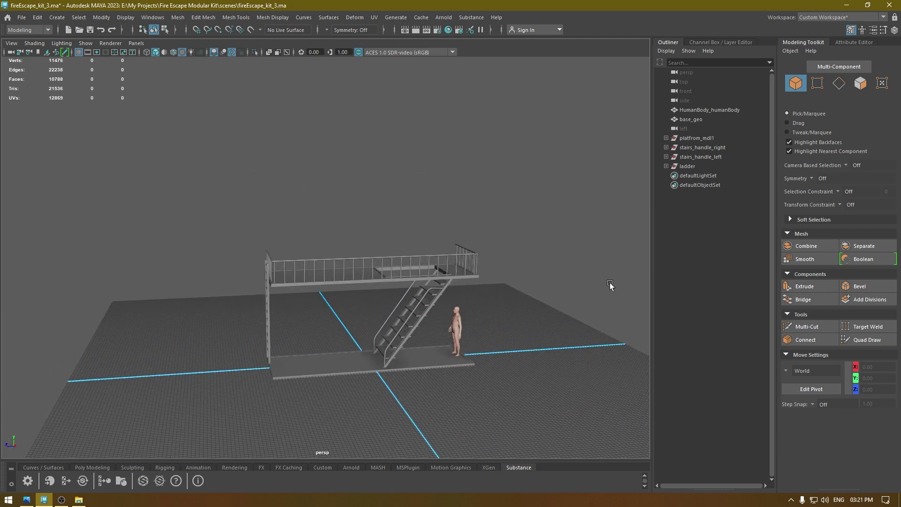
Rename the remaining upper platform group as platfrom_mdl and clear the selection
double_click(713, 137)
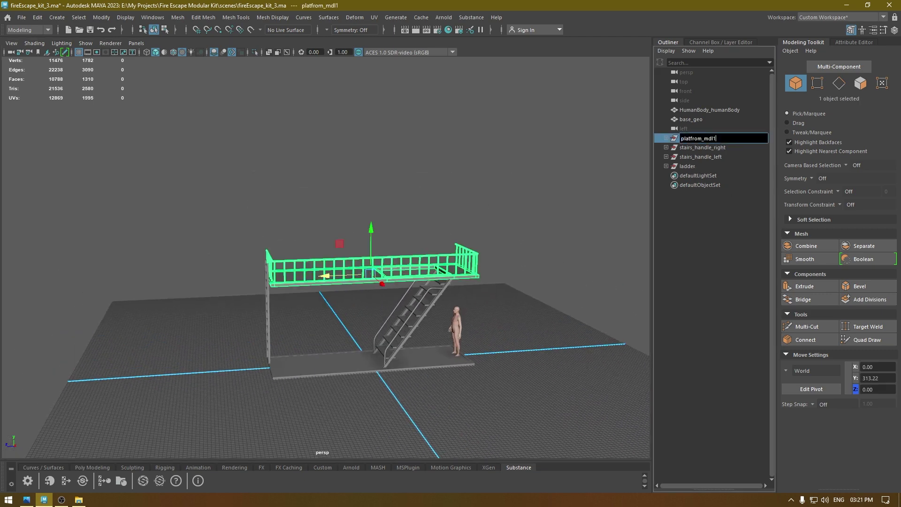
key("Return")
left_click(606, 157)
left_click_drag(517, 313, 644, 174, "alt")
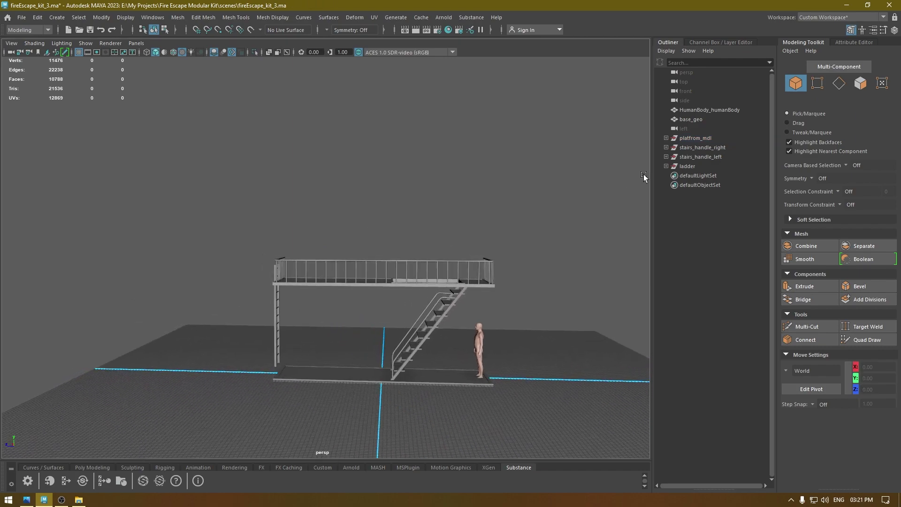
Group platfrom_mdl, stairs_handle_right, stairs_handle_left and ladder together under one parent group
left_click(698, 138)
left_click(705, 157, "shift")
left_click(695, 165, "shift")
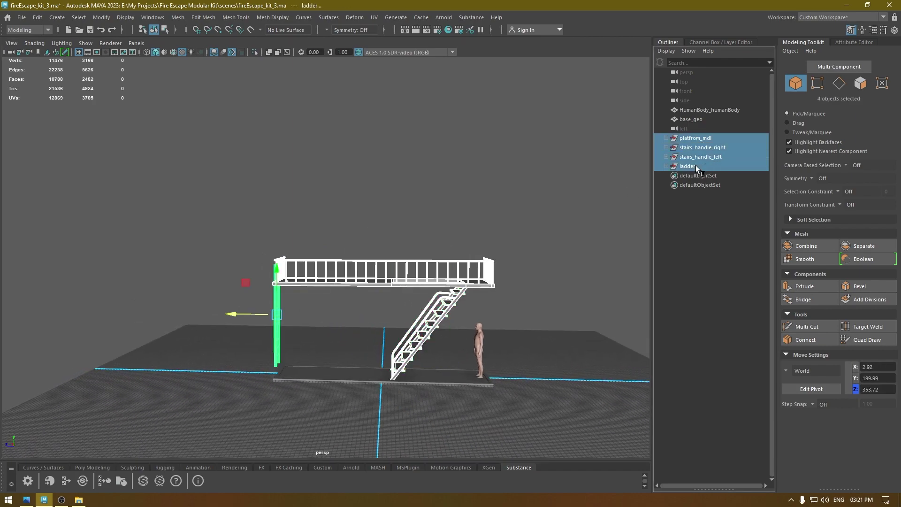
key("space")
left_click_drag(470, 223, 466, 284)
left_click_drag(446, 231, 493, 233)
scroll(480, 272, "down", 6)
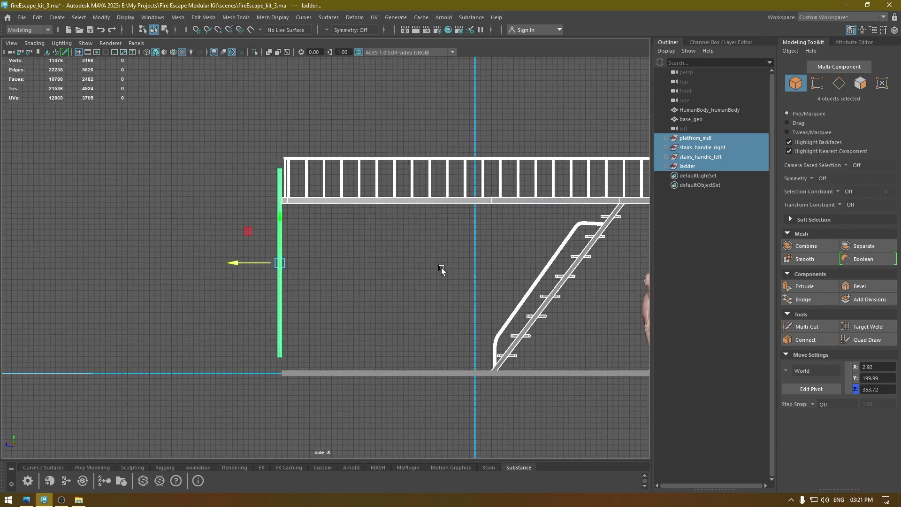
middle_click_drag(442, 271, 340, 336, "alt")
scroll(340, 336, "down", 1)
key("ctrl+g")
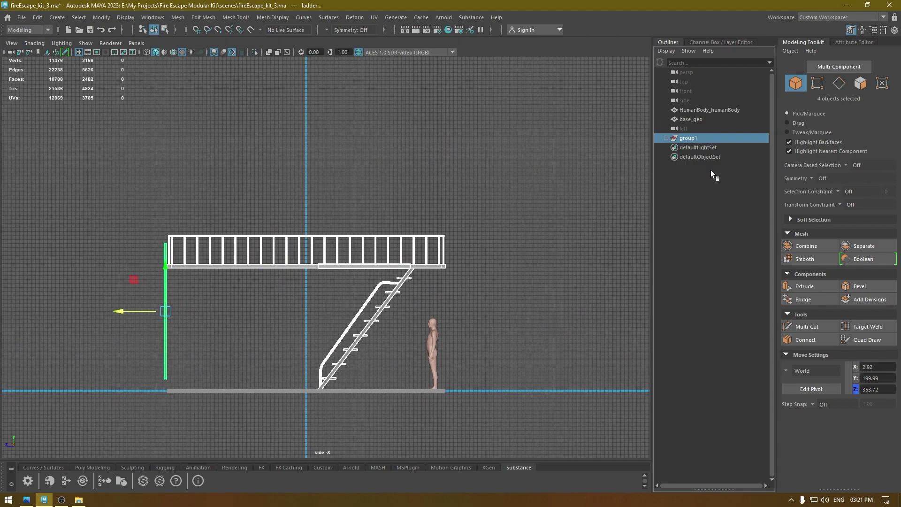
Name the new parent group "escape_platfrom_1"
double_click(688, 139)
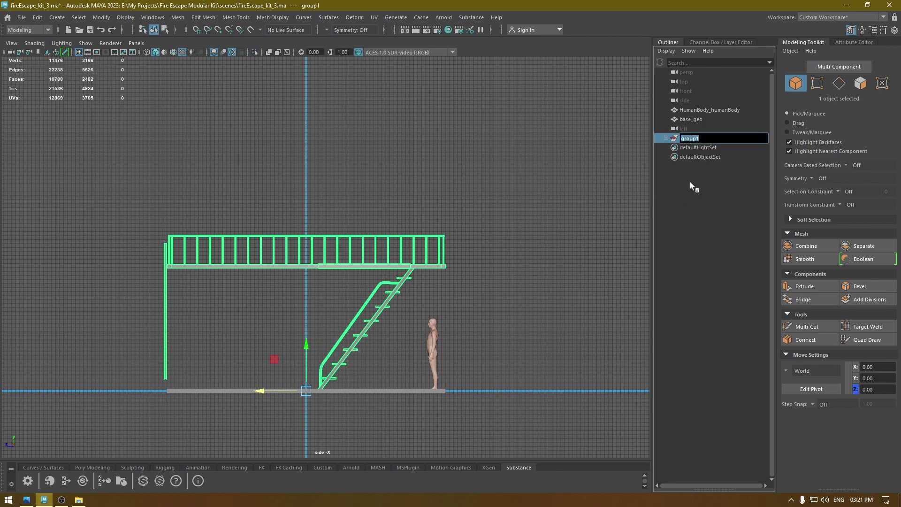
type("stair")
key("BackSpace")
key("BackSpace")
key("BackSpace")
key("BackSpace")
type("escape_platfrom_1")
key("Return")
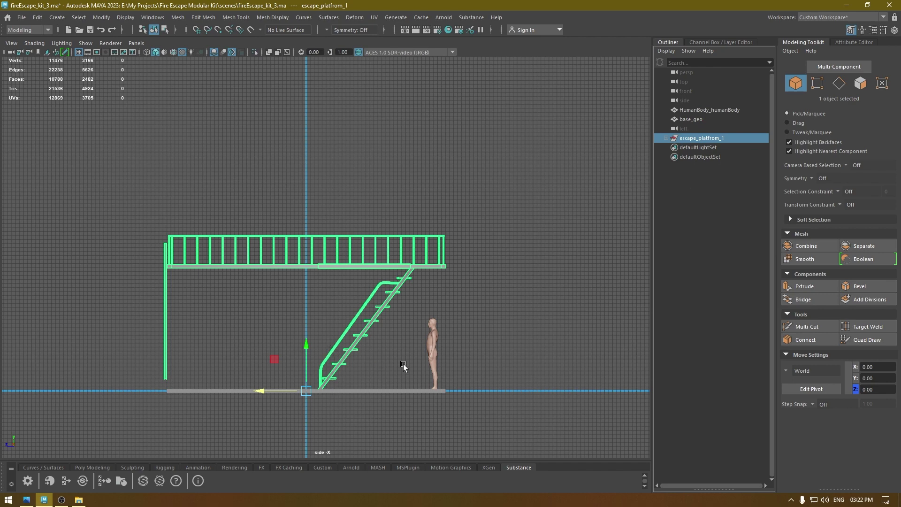
Duplicate escape_platfrom_1 straight up to Y about 311.74 so its stairs rest on the platform below, and check the fit
left_click_drag(306, 344, 354, 300)
key("space")
right_click_drag(354, 300, 395, 303, "alt")
middle_click_drag(395, 303, 317, 335, "alt")
right_click_drag(318, 334, 345, 371, "alt")
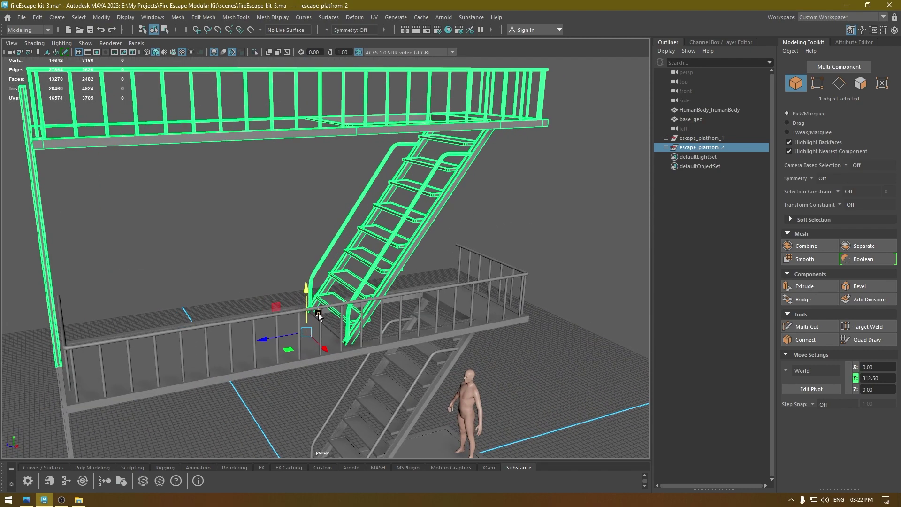
left_click_drag(307, 286, 308, 286)
left_click(517, 238)
right_click_drag(517, 238, 493, 265, "alt")
left_click_drag(492, 265, 558, 241, "alt")
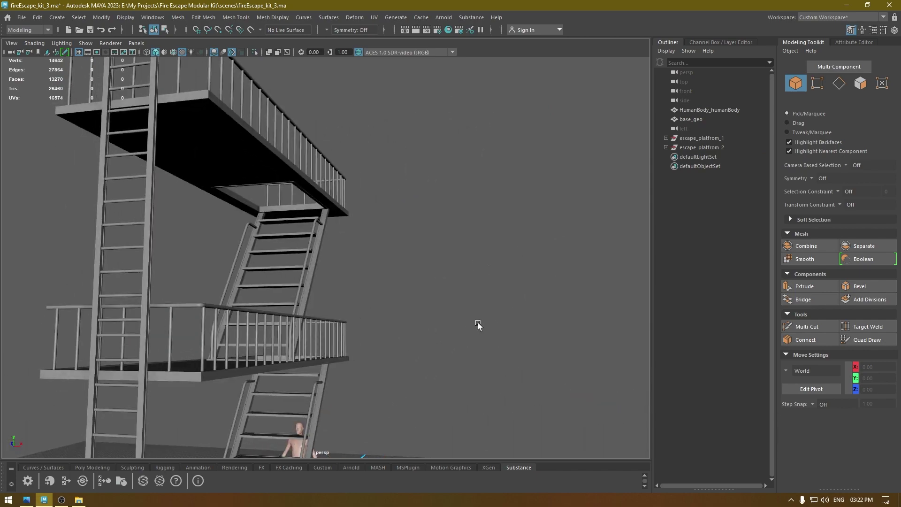
right_click_drag(477, 320, 373, 216, "alt")
left_click_drag(373, 216, 257, 256, "alt")
Duplicate escape_platfrom_2 straight up to Y about 622.62 as the third level of the fire escape
left_click(703, 138)
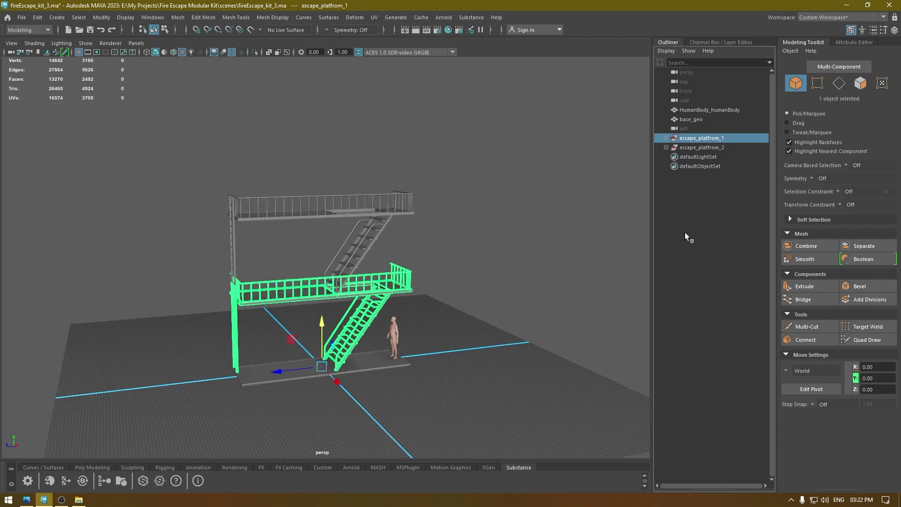
key("shift+d")
key("f")
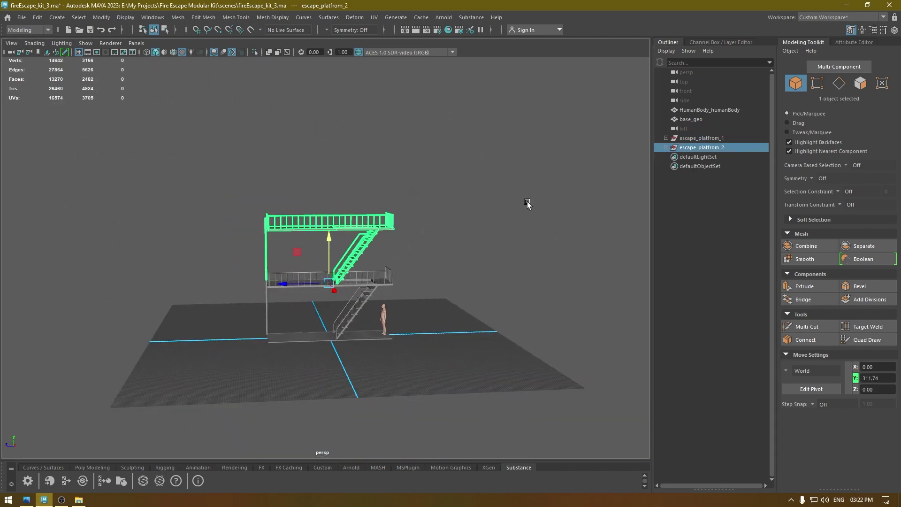
left_click_drag(325, 231, 328, 176)
key("f")
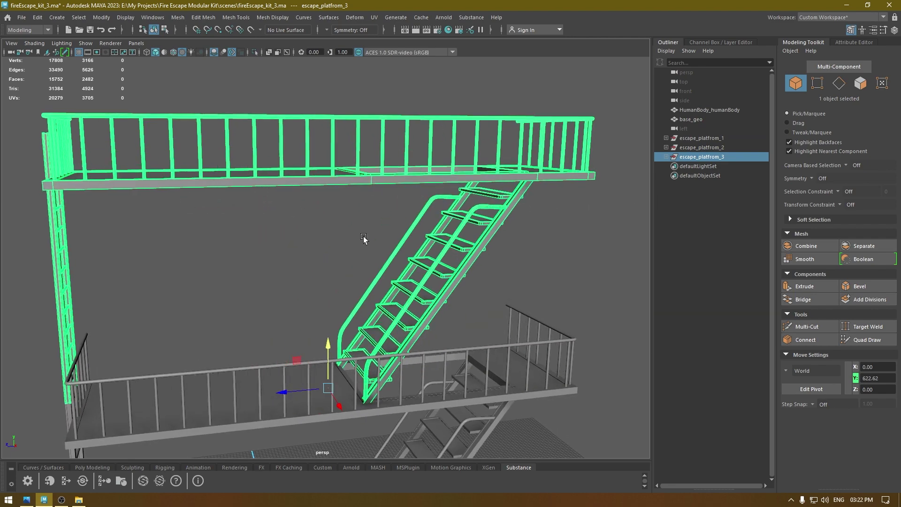
scroll(393, 373, "down", 10)
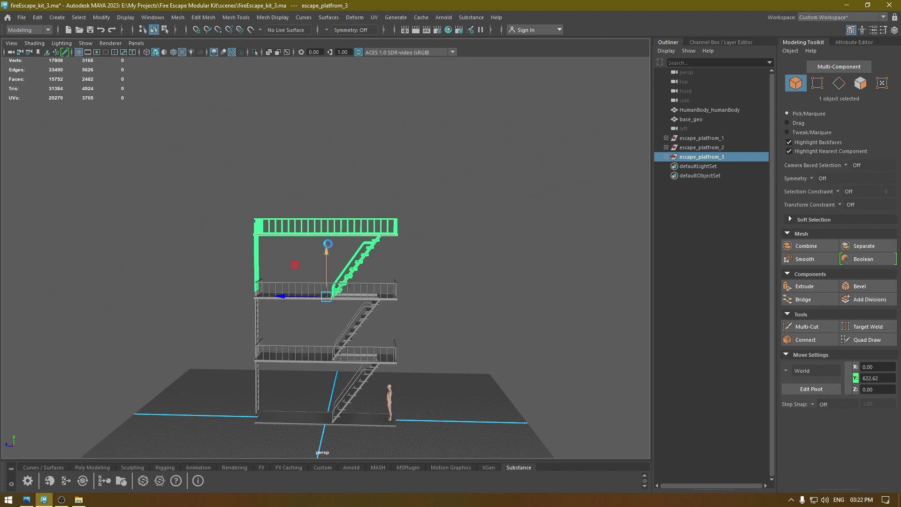
Repeat the duplication with the same vertical offset four more times, up to escape_platfrom_7
key("shift+d")
key("shift+d")
key("shift+d")
key("shift+d")
scroll(476, 208, "down", 5)
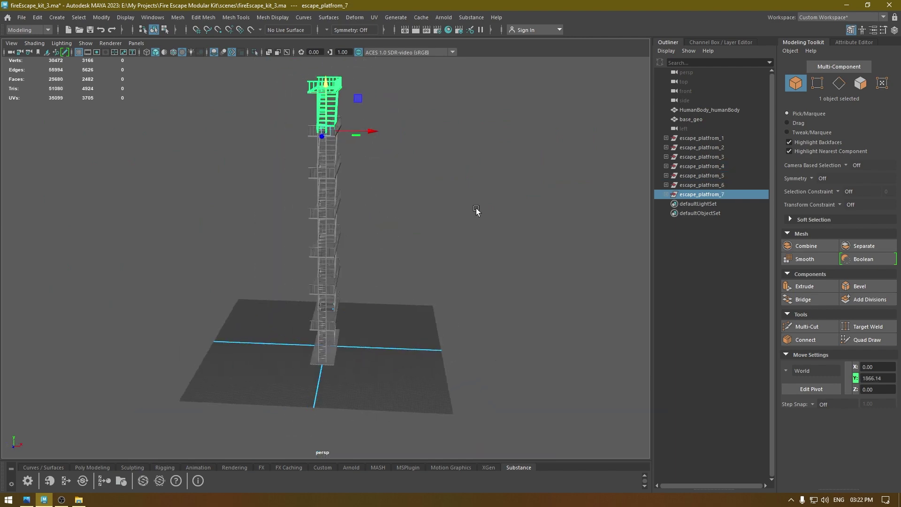
Clear the selection and review the complete seven-level fire escape from several angles
scroll(393, 203, "up", 6)
left_click_drag(396, 196, 402, 334, "alt")
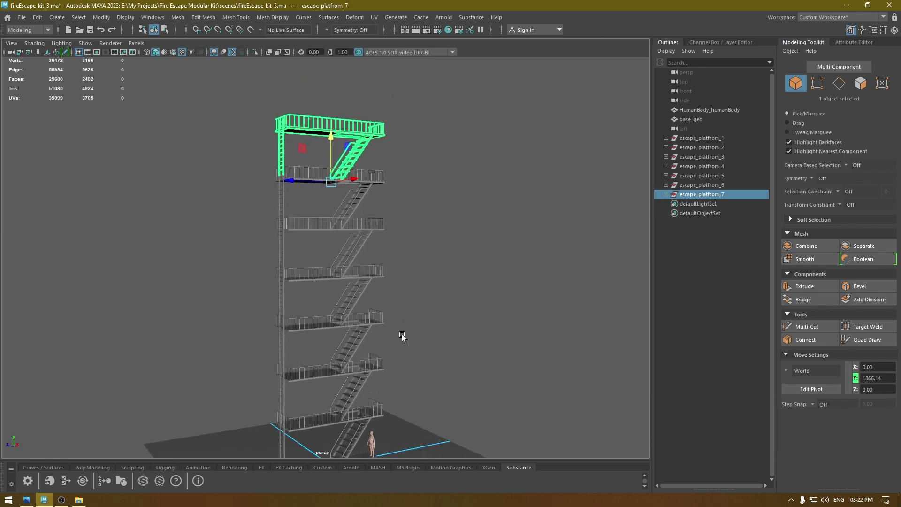
scroll(408, 332, "up", 3)
left_click_drag(453, 149, 440, 167, "alt")
left_click(437, 209)
left_click_drag(437, 209, 430, 205, "alt")
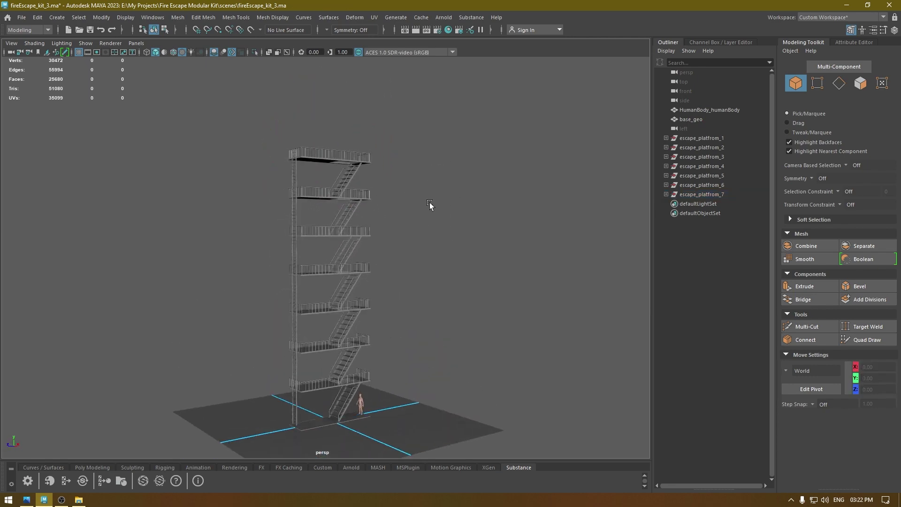
right_click_drag(430, 205, 456, 257, "alt")
left_click_drag(456, 257, 402, 299, "alt")
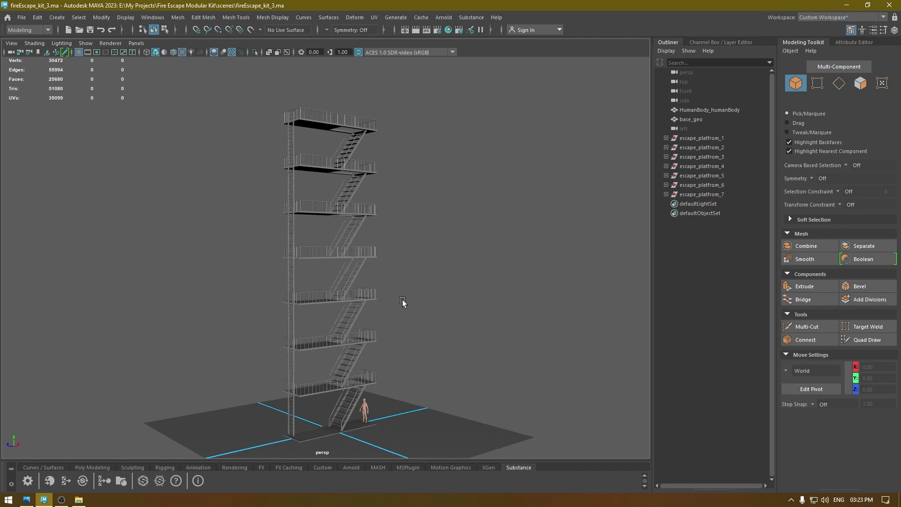
left_click_drag(402, 299, 447, 284, "alt")
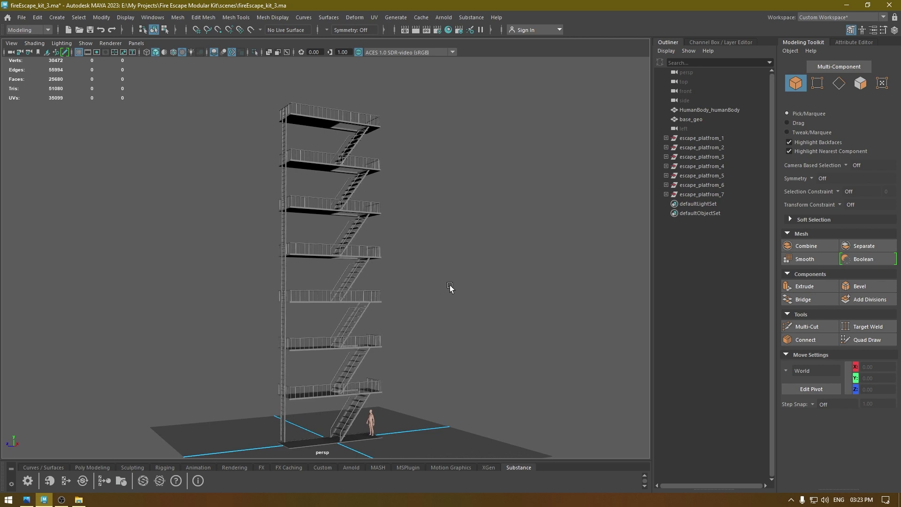